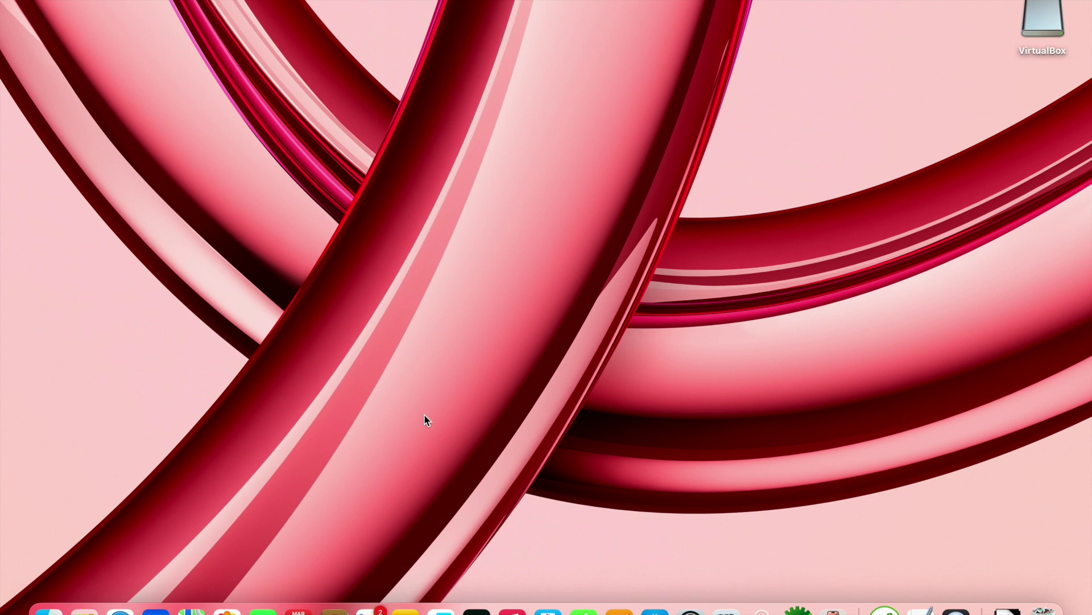
Switch to Safari, open virtualbox.org and download the VirtualBox platform package for macOS / Apple Silicon hosts.
{"action": "left_click", "coordinate": [120, 609]}
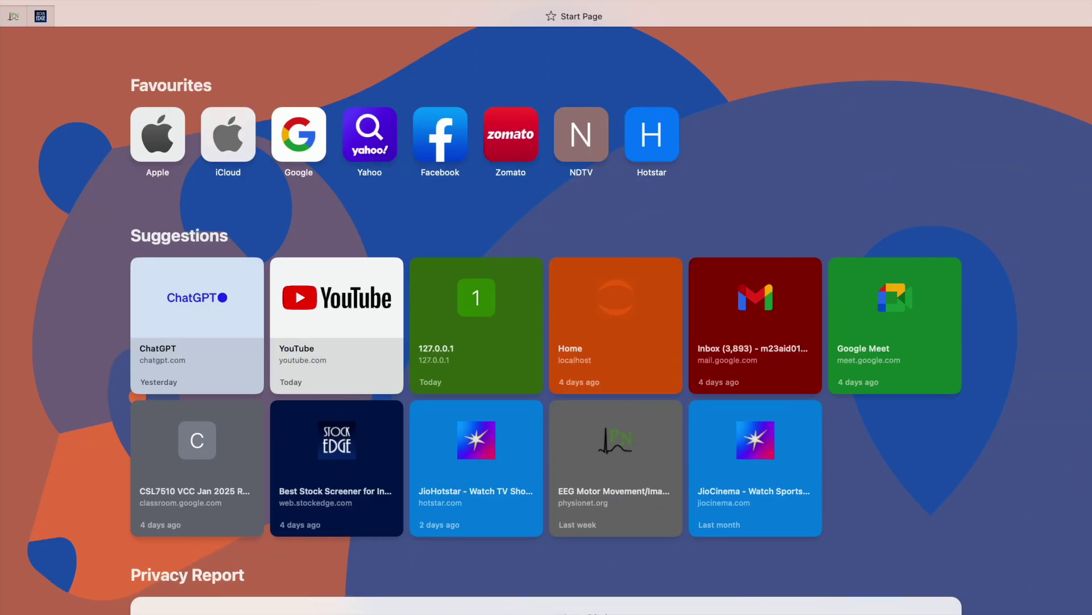
{"action": "left_click", "coordinate": [366, 10]}
{"action": "type", "text": "virtualbox.org — Oracle VirtualBox"}
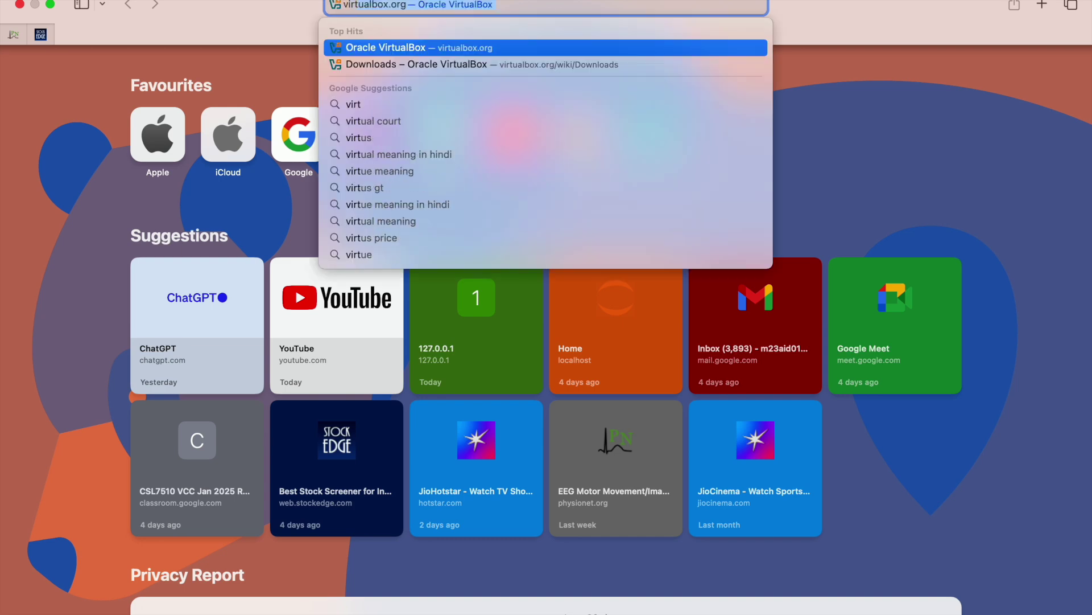
{"action": "key", "text": "Return"}
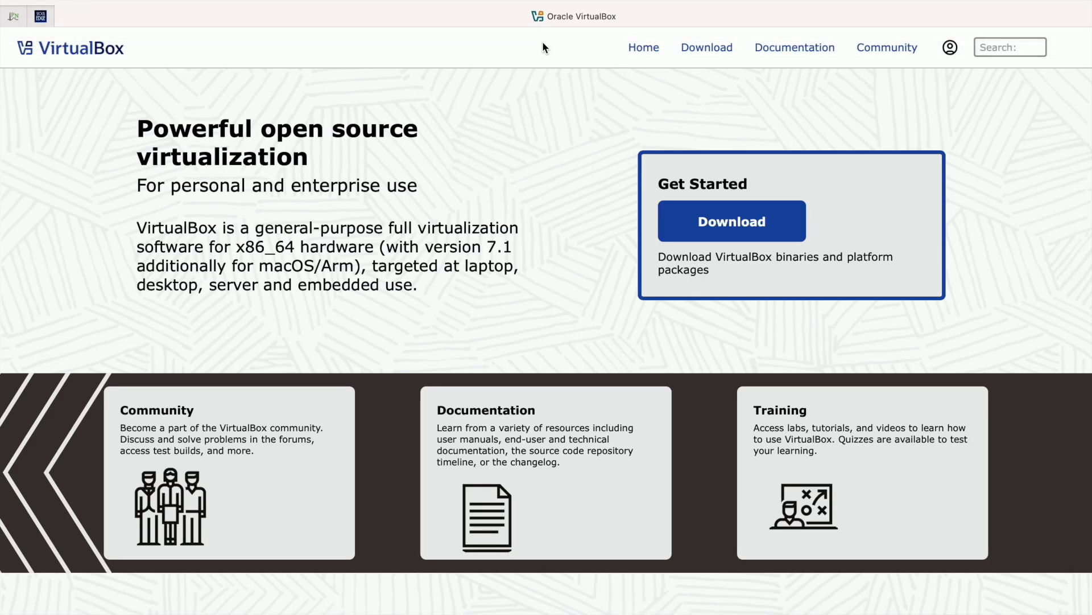
{"action": "key", "text": "super+l"}
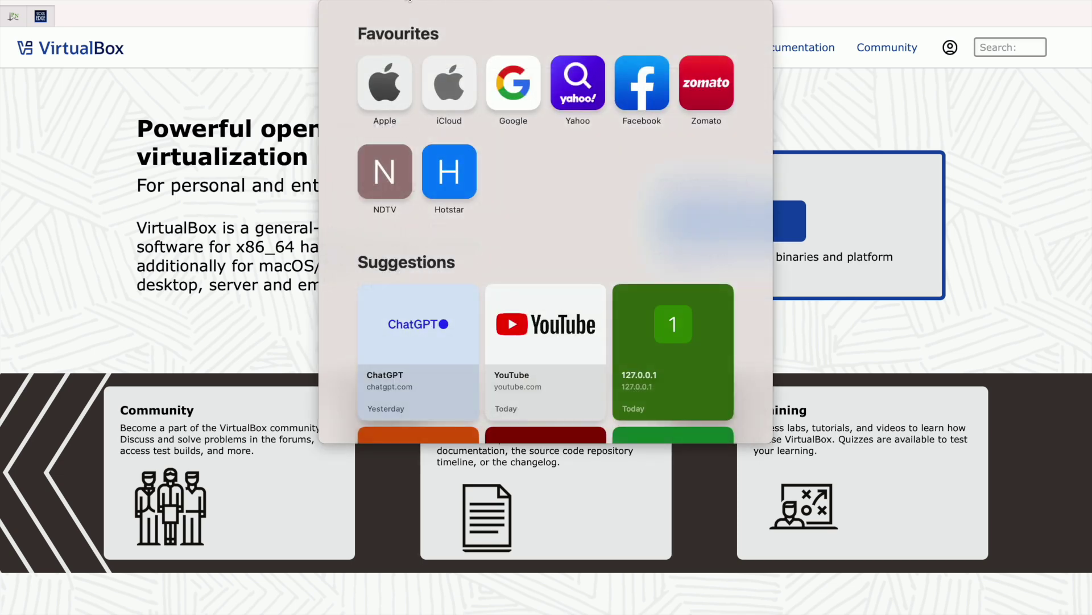
{"action": "left_click", "coordinate": [284, 129]}
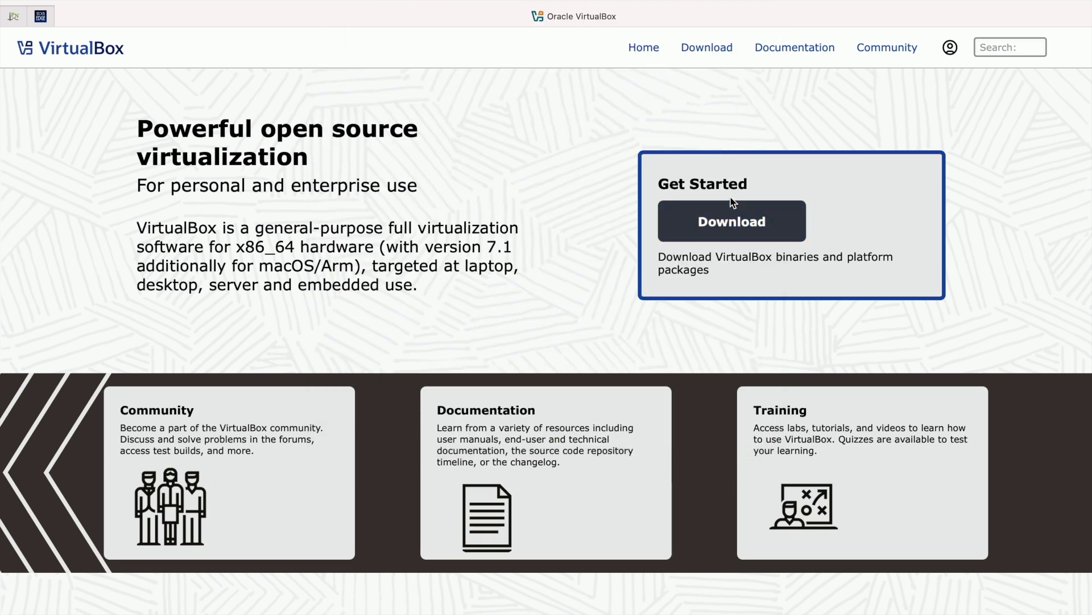
{"action": "left_click", "coordinate": [739, 240]}
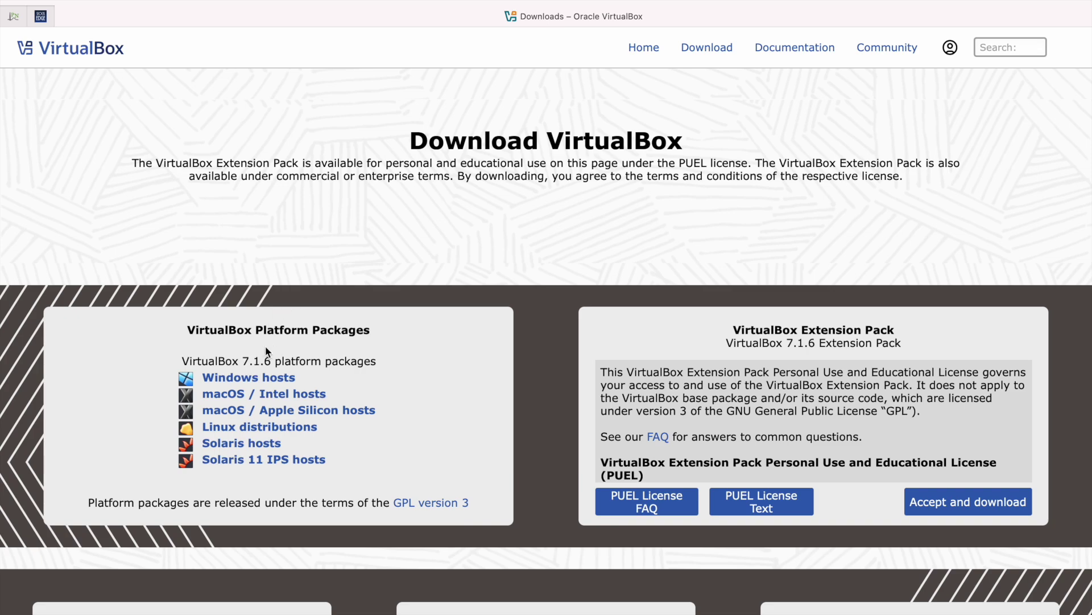
{"action": "left_click", "coordinate": [290, 410]}
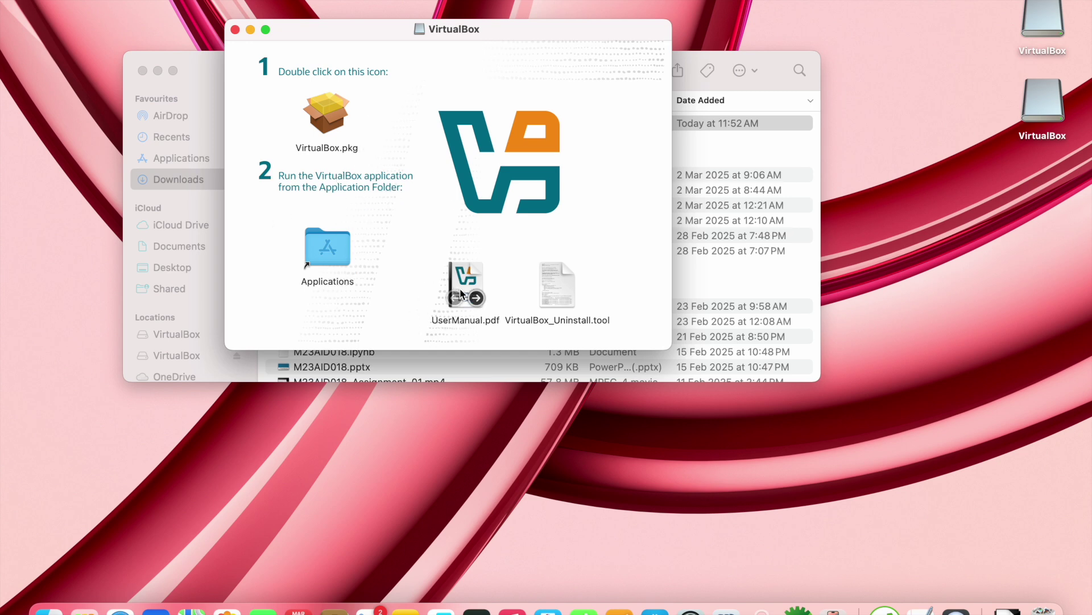
Open UserManual.pdf from the VirtualBox disk image, examine chapter 3 on configuring virtual machines, and close the manual.
{"action": "double_click", "coordinate": [477, 281]}
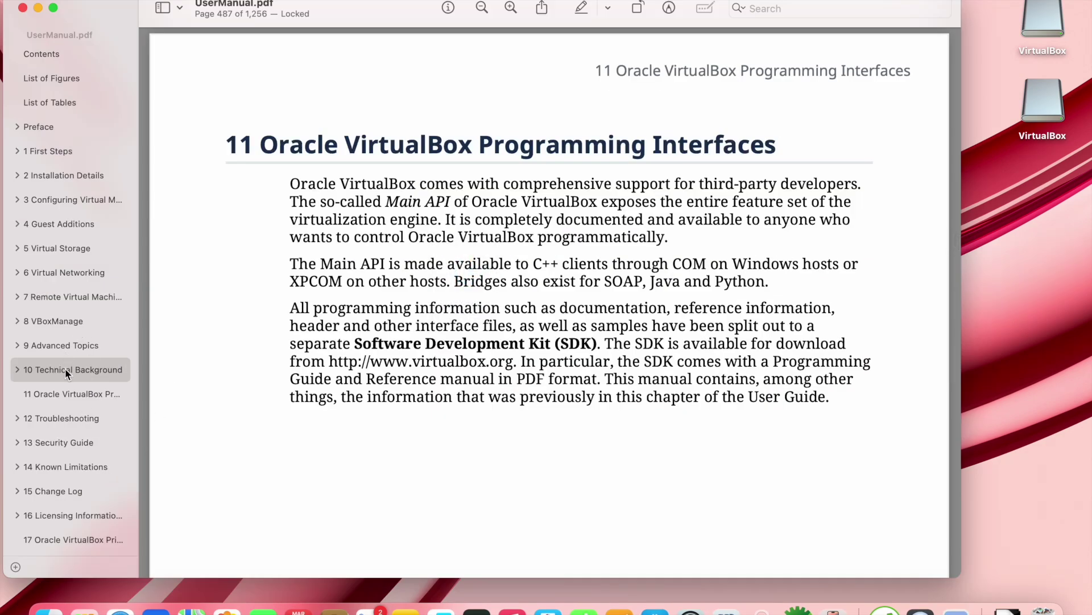
{"action": "left_click", "coordinate": [88, 210]}
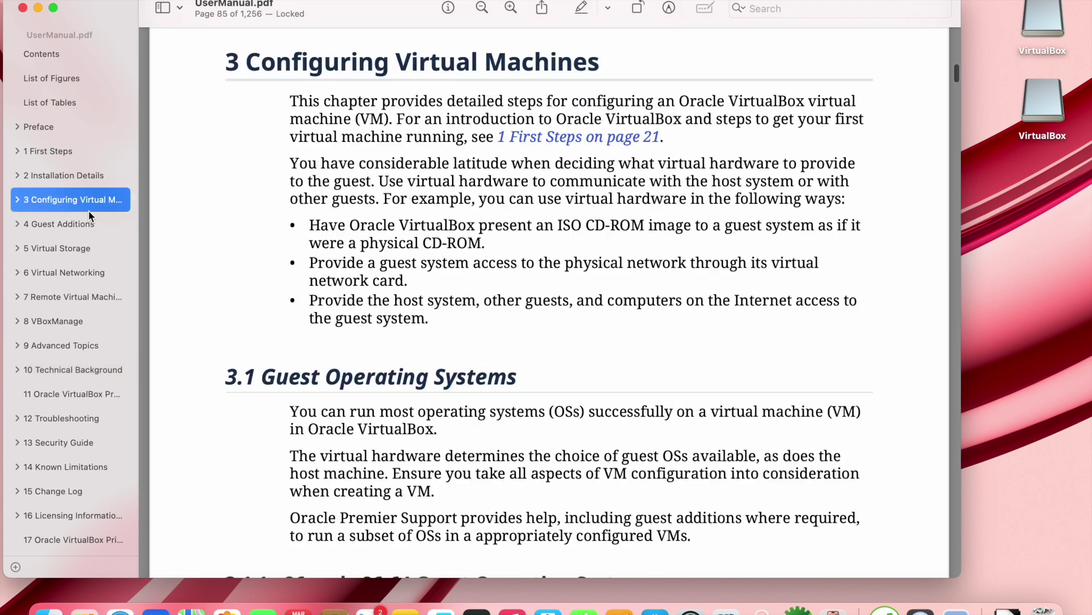
{"action": "scroll", "coordinate": [295, 322], "scroll_direction": "down", "scroll_amount": 10}
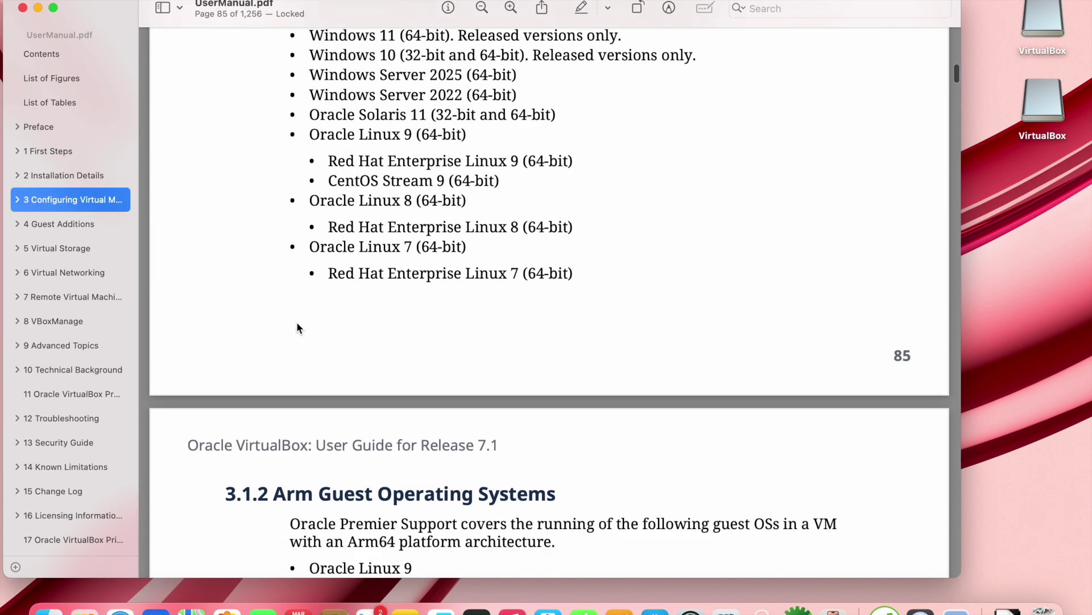
{"action": "scroll", "coordinate": [299, 329], "scroll_direction": "down", "scroll_amount": 20}
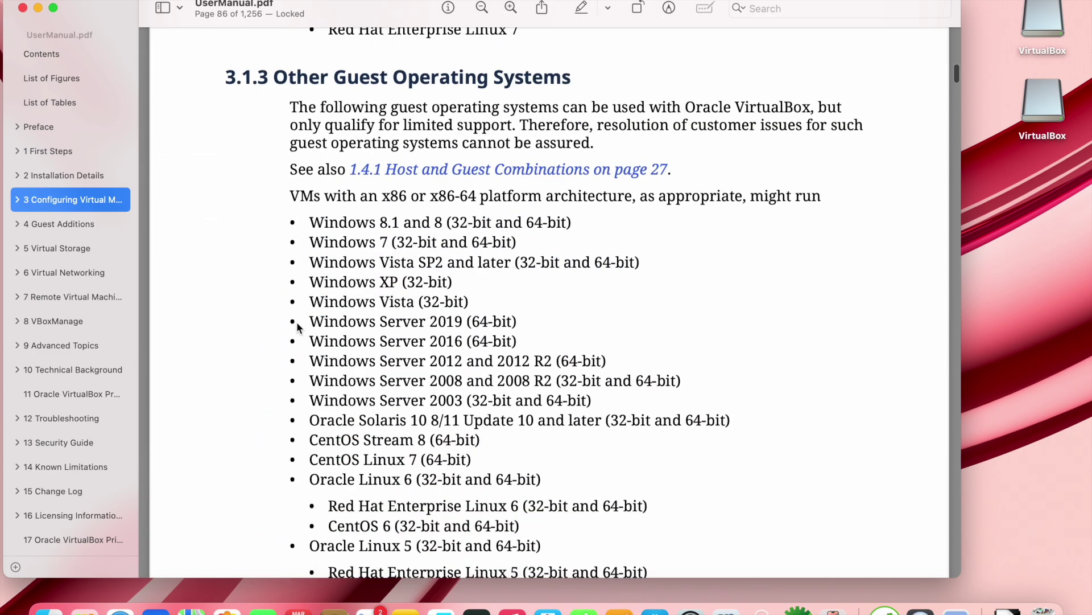
{"action": "scroll", "coordinate": [298, 328], "scroll_direction": "down", "scroll_amount": 15}
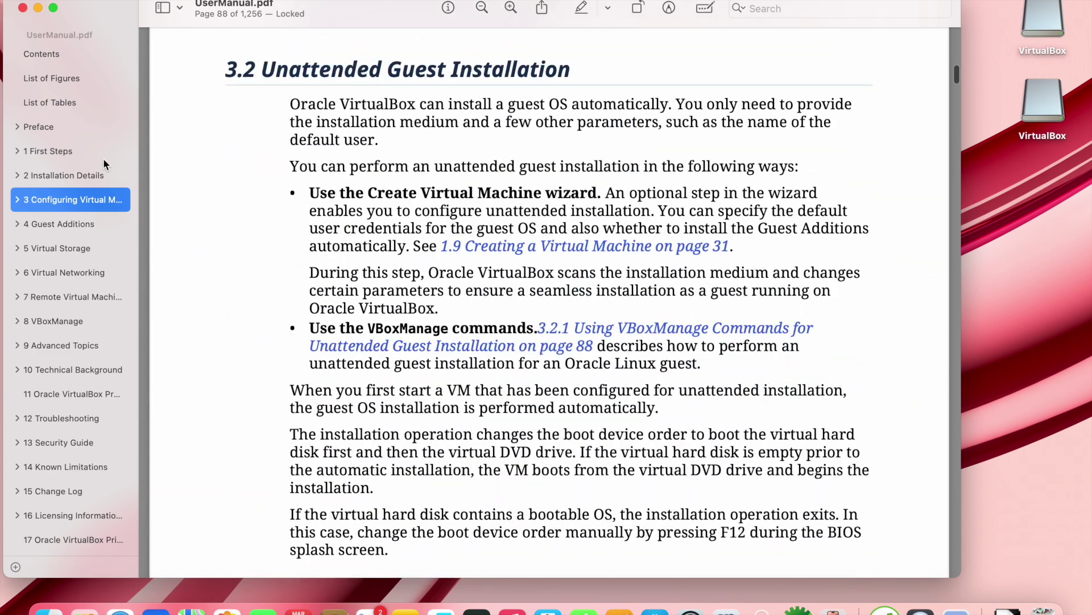
{"action": "left_click", "coordinate": [39, 8]}
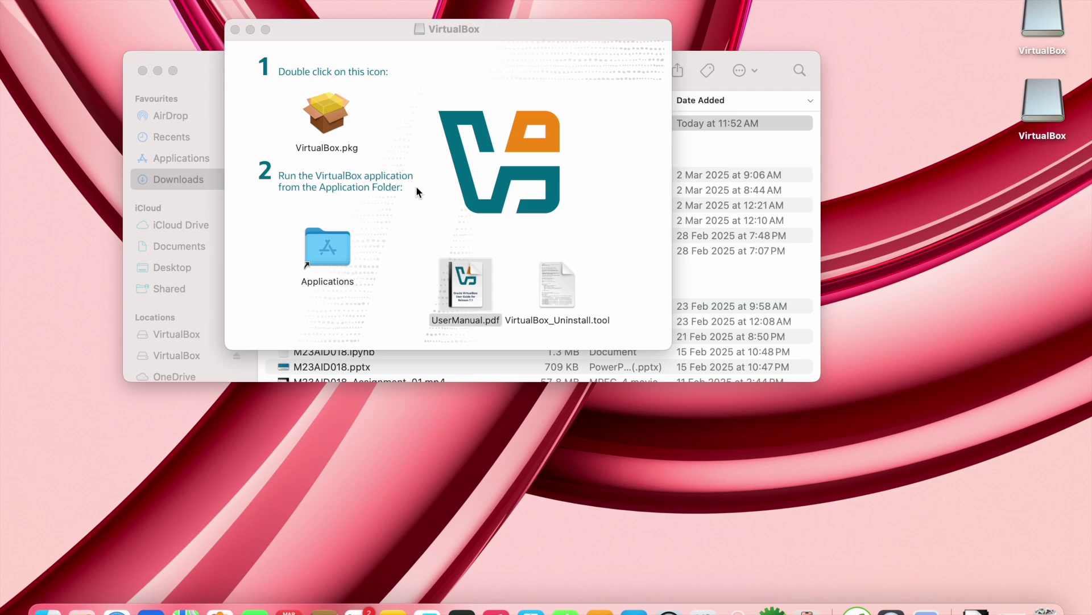
Switch to VirtualBox and start creating a new virtual machine named linuxvm.
{"action": "key", "text": "F4"}
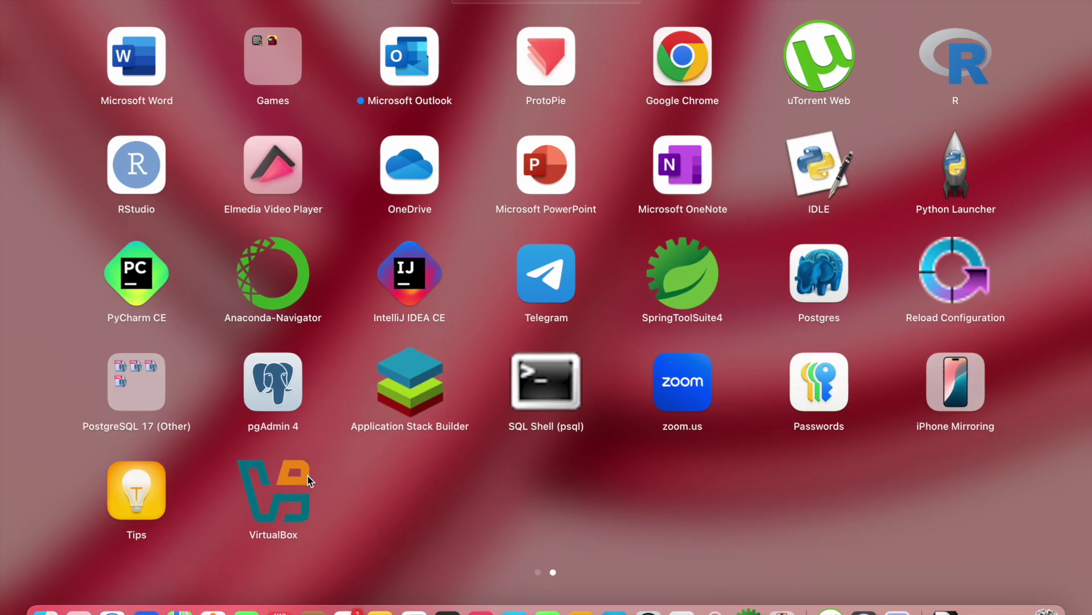
{"action": "left_click", "coordinate": [308, 481]}
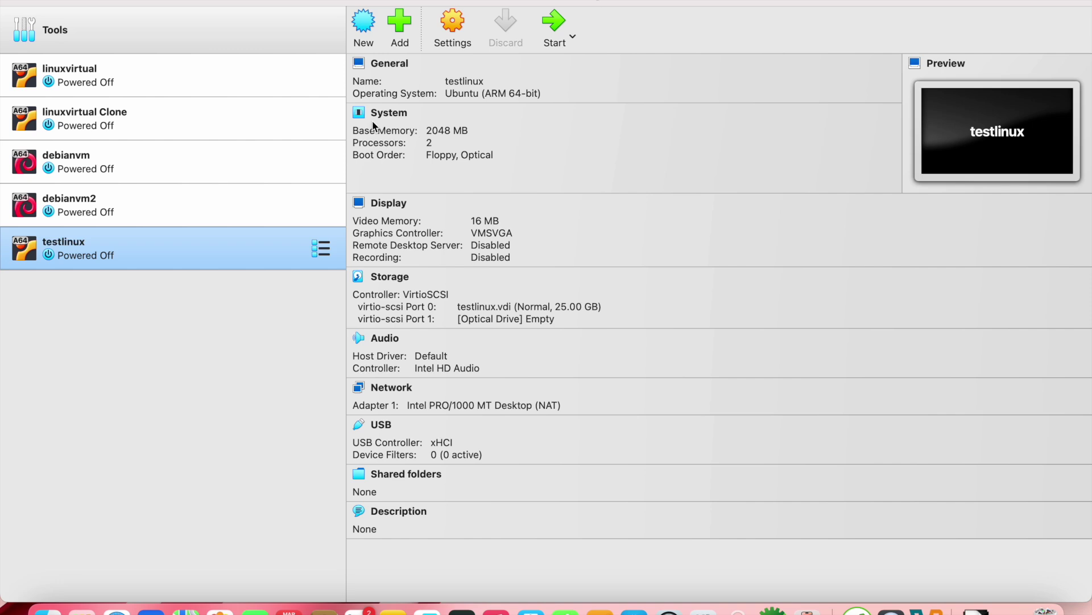
{"action": "left_click", "coordinate": [367, 33]}
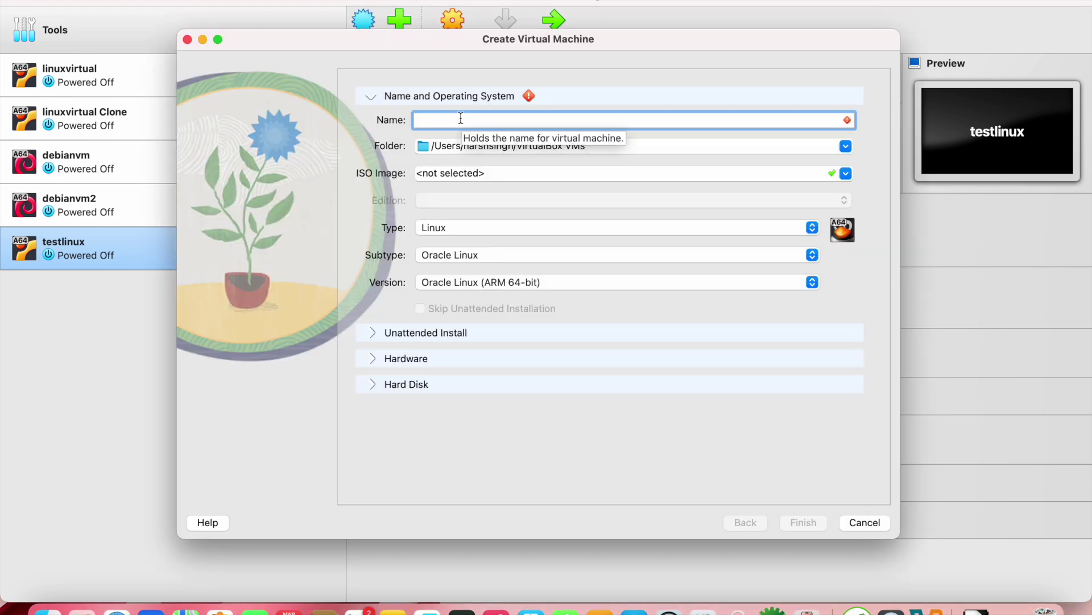
{"action": "type", "text": "linuxvm"}
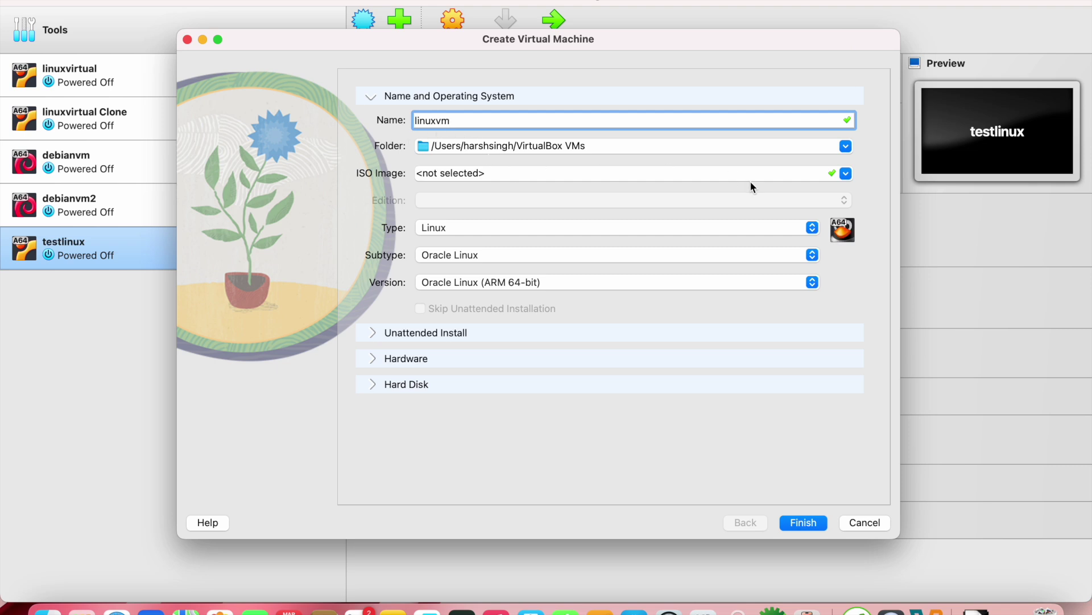
Choose kali-linux-2024.4-installer-arm64.iso from the Downloads folder as the ISO image, keeping Ubuntu as the subtype.
{"action": "left_click", "coordinate": [845, 174]}
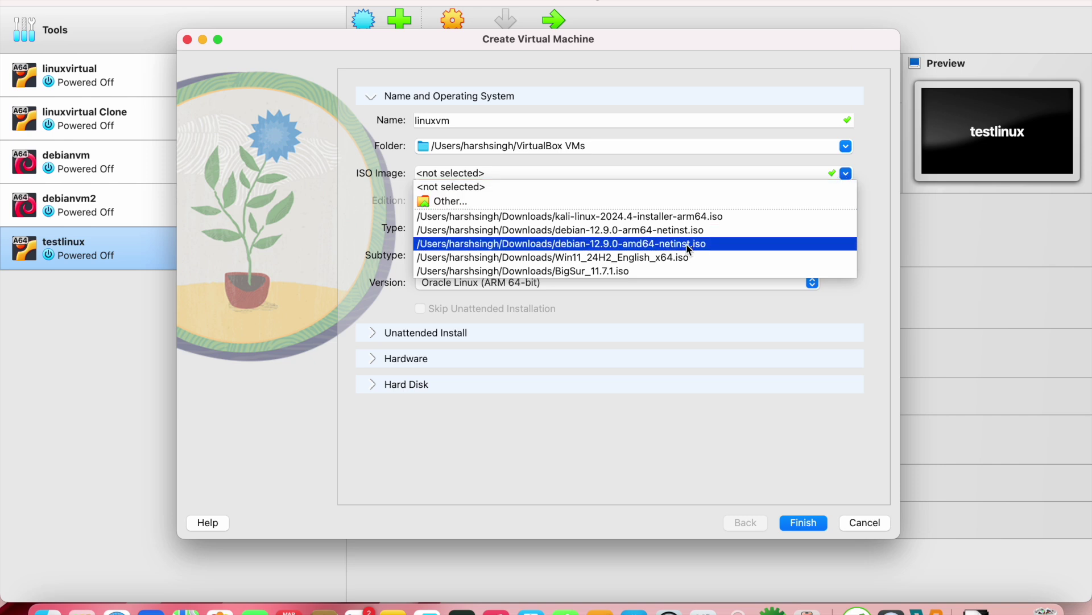
{"action": "left_click", "coordinate": [637, 217]}
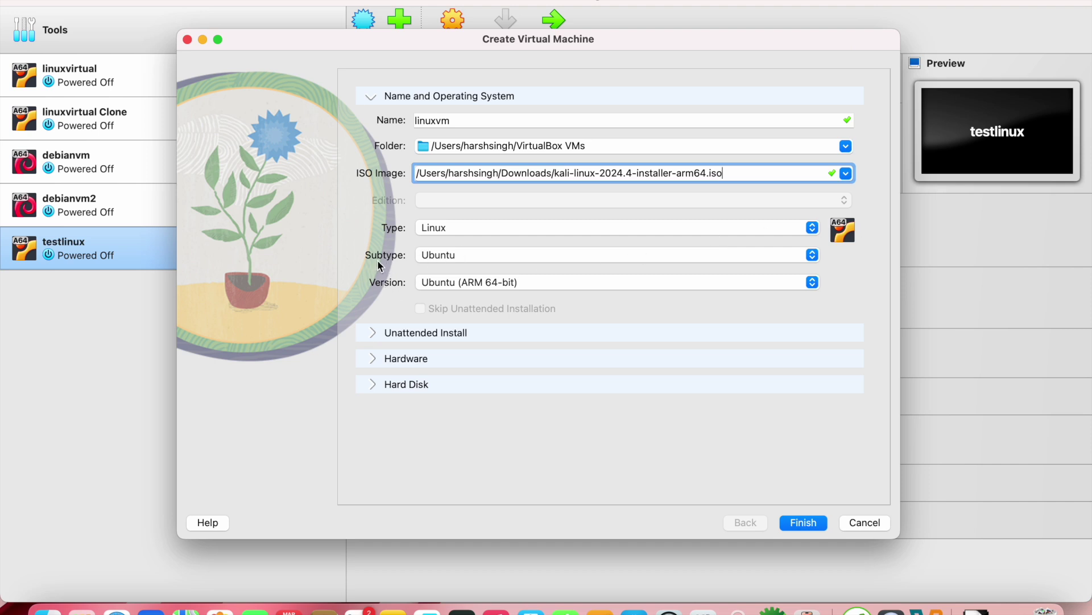
{"action": "left_click", "coordinate": [490, 252]}
{"action": "left_click", "coordinate": [491, 252]}
Assign 2 processors and a new virtual hard disk of about 20.71 GB, and finish creating the virtual machine.
{"action": "left_click", "coordinate": [374, 359]}
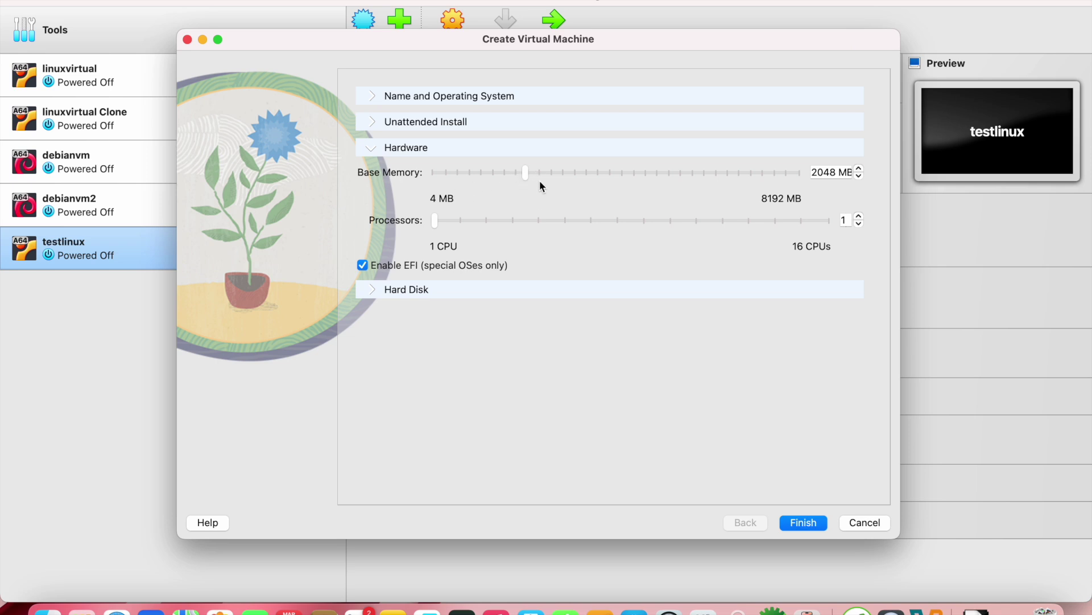
{"action": "left_click", "coordinate": [464, 222]}
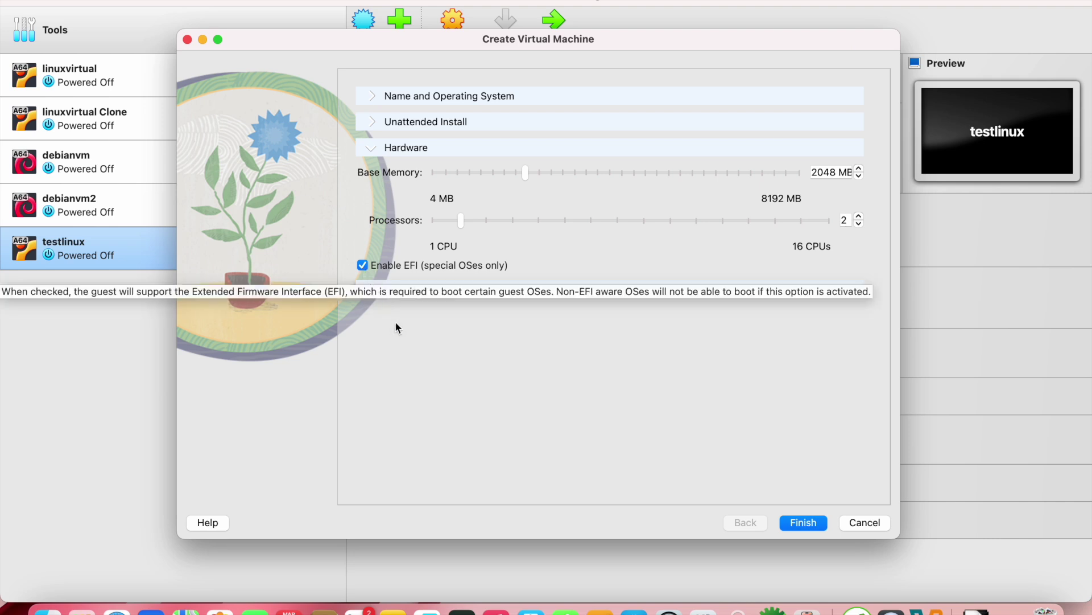
{"action": "left_click", "coordinate": [373, 292]}
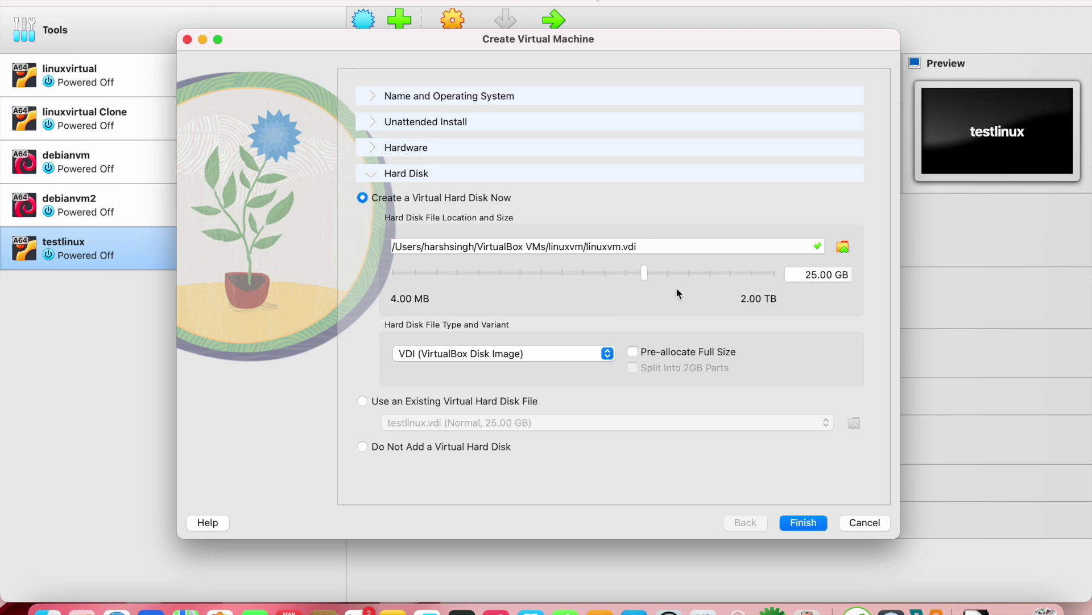
{"action": "left_click", "coordinate": [630, 274]}
{"action": "left_click_drag", "start_coordinate": [631, 274], "coordinate": [638, 272]}
{"action": "left_click", "coordinate": [803, 524]}
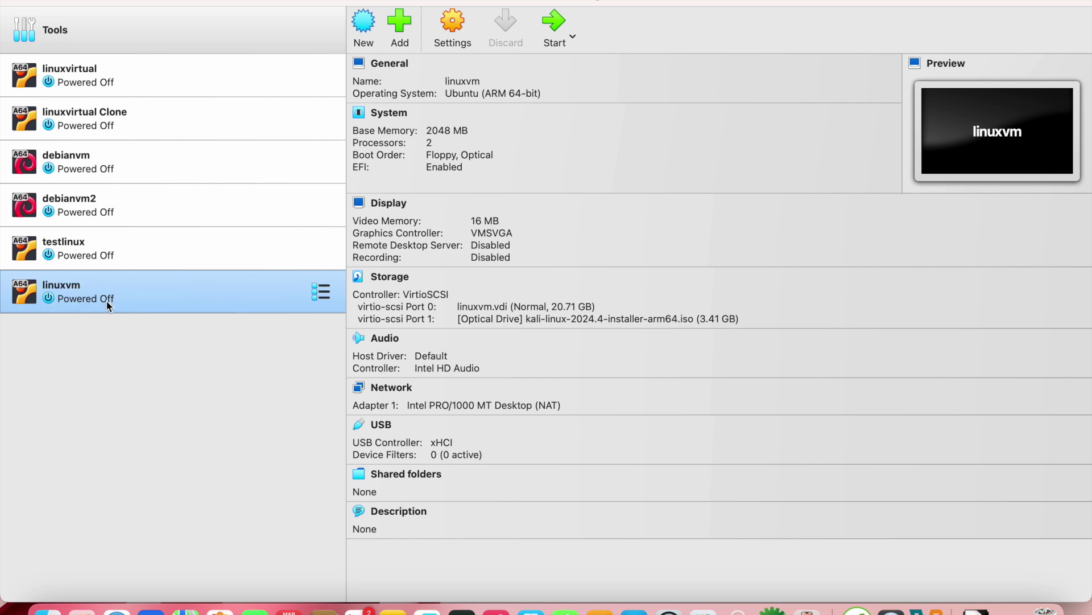
Open the linuxvm settings and turn EFI off and back on to inspect the boot order options in the system section.
{"action": "left_click", "coordinate": [321, 292]}
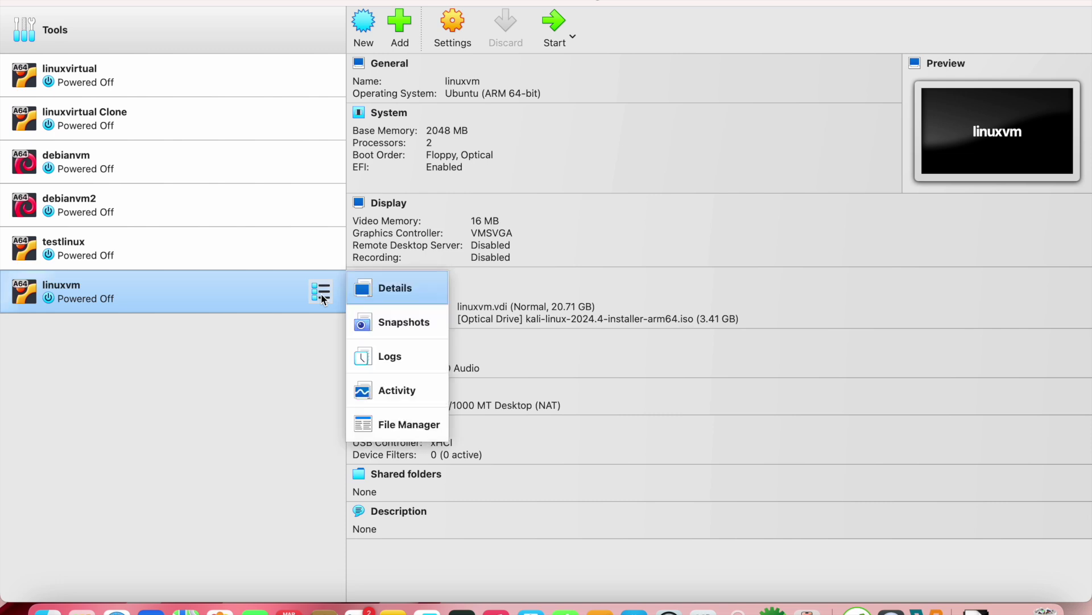
{"action": "left_click", "coordinate": [454, 34]}
{"action": "left_click", "coordinate": [454, 34]}
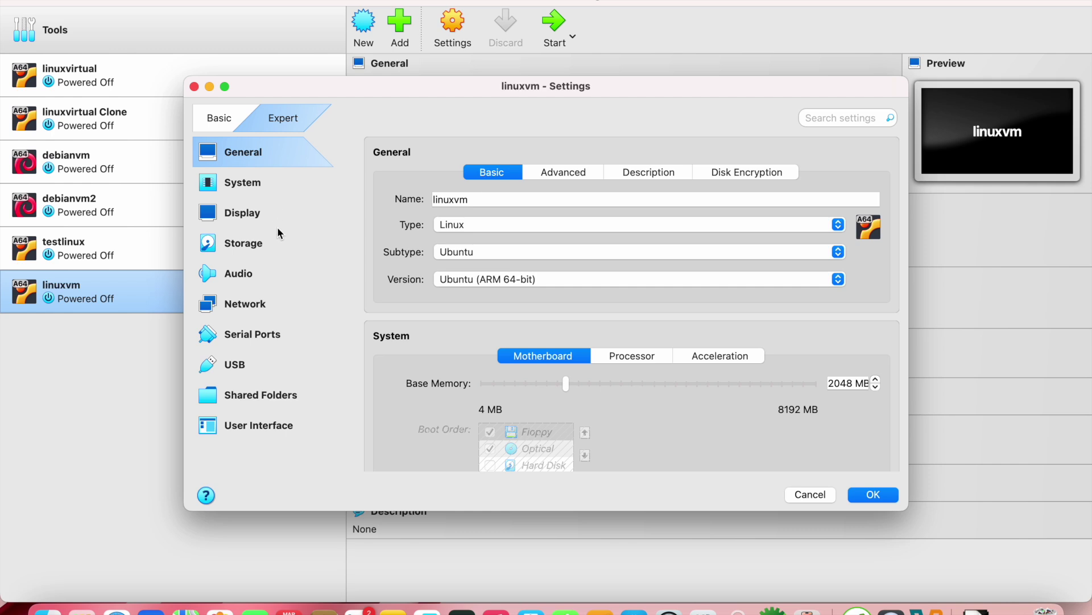
{"action": "left_click", "coordinate": [262, 186]}
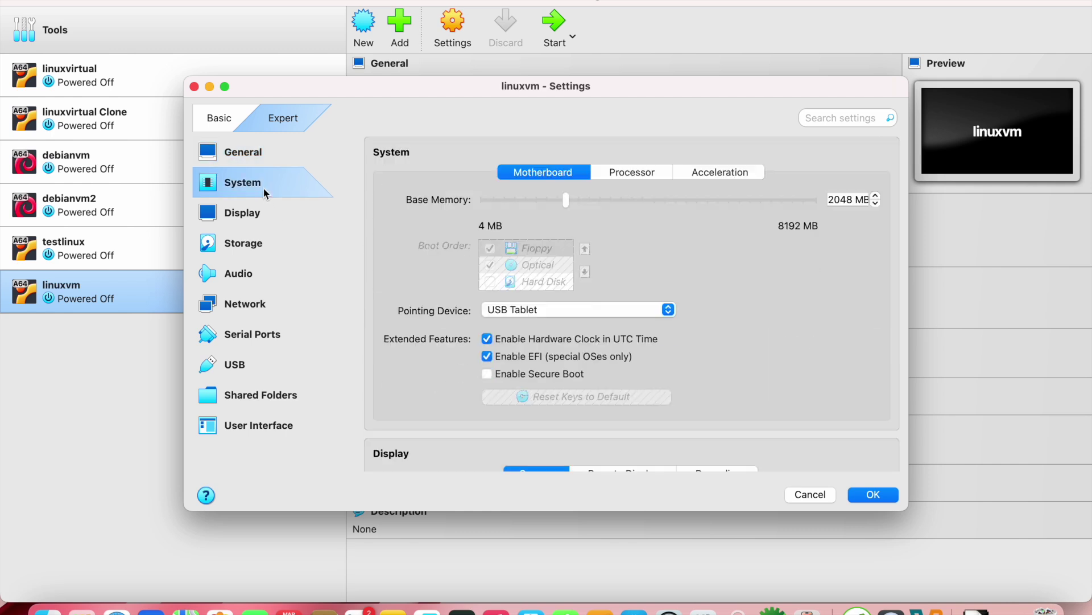
{"action": "left_click", "coordinate": [488, 356]}
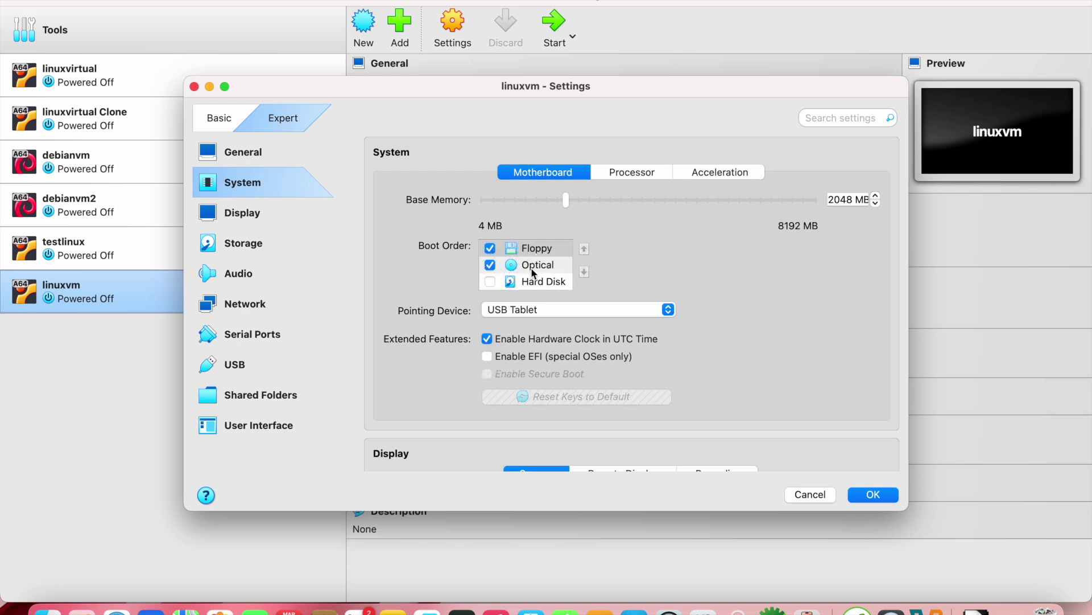
{"action": "left_click", "coordinate": [488, 358]}
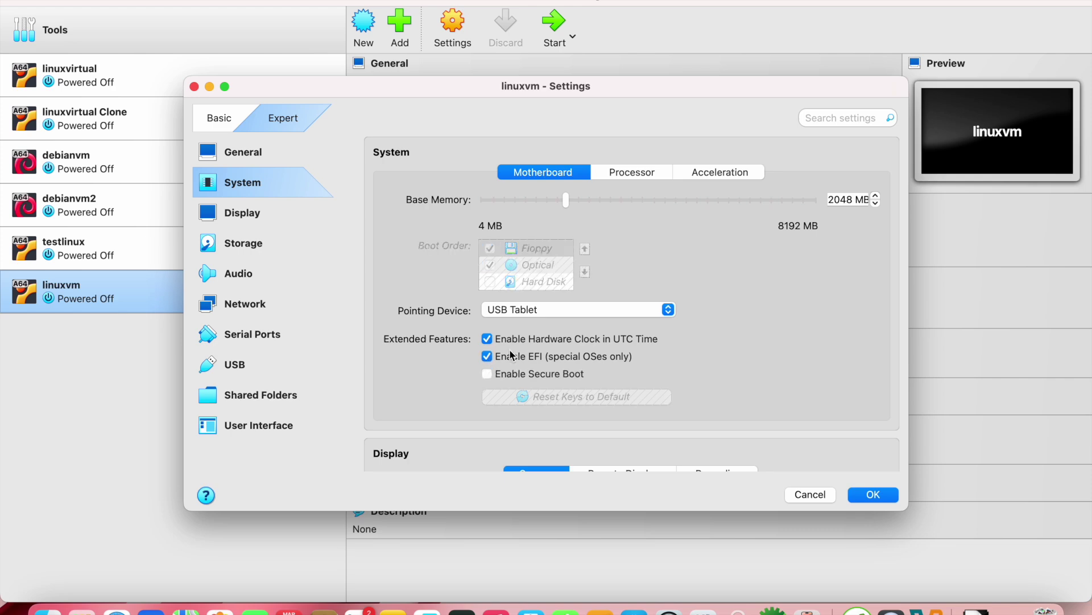
Review the general, system, processor, display, storage, audio and network settings of linuxvm.
{"action": "scroll", "coordinate": [583, 352], "scroll_direction": "down", "scroll_amount": 10}
{"action": "scroll", "coordinate": [578, 353], "scroll_direction": "up", "scroll_amount": 10}
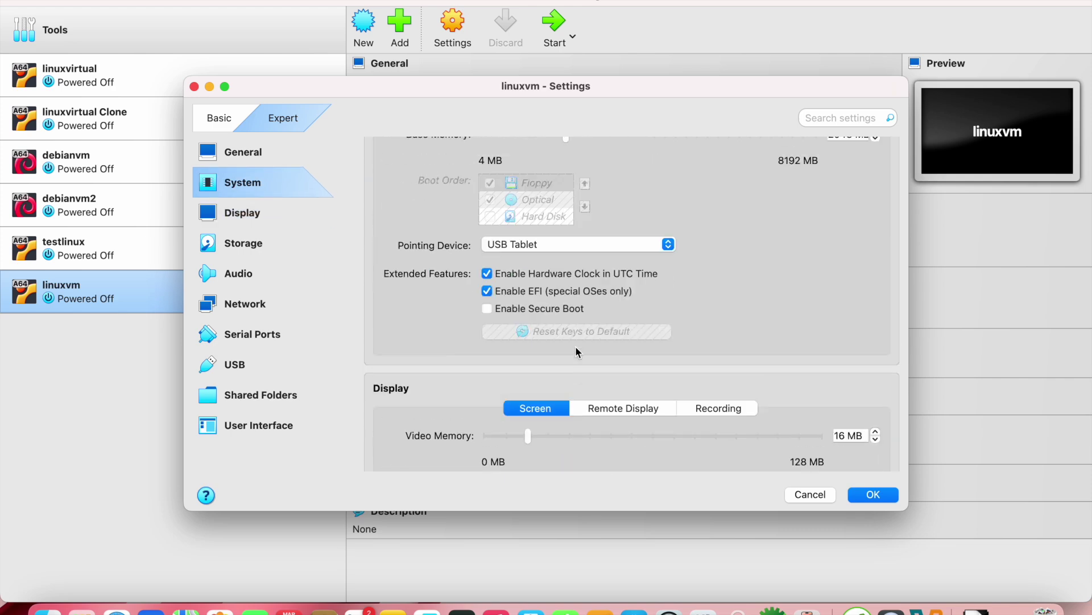
{"action": "scroll", "coordinate": [592, 280], "scroll_direction": "up", "scroll_amount": 3}
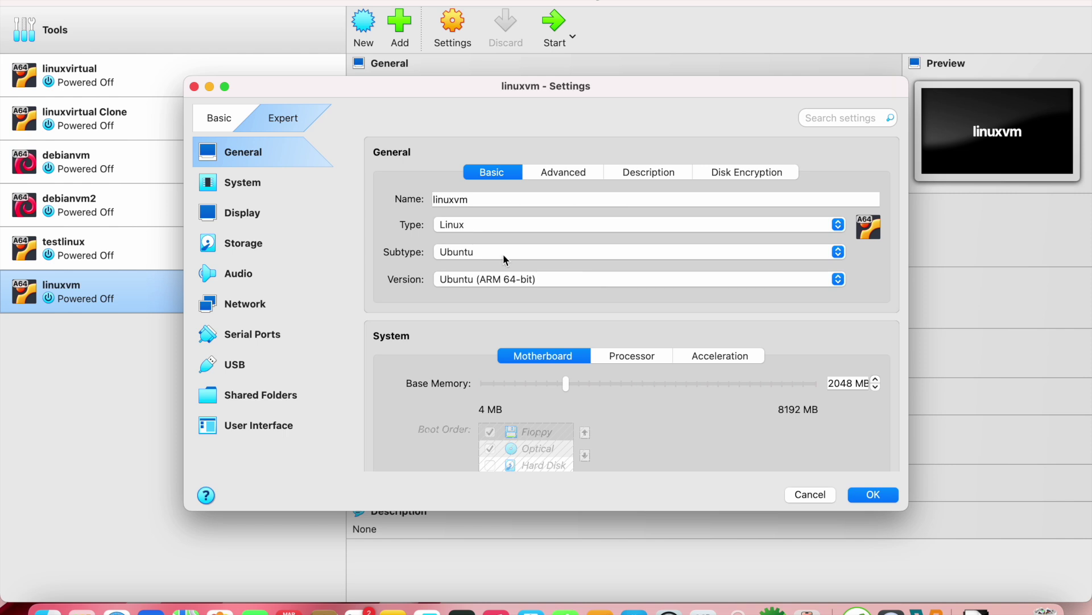
{"action": "left_click", "coordinate": [238, 187]}
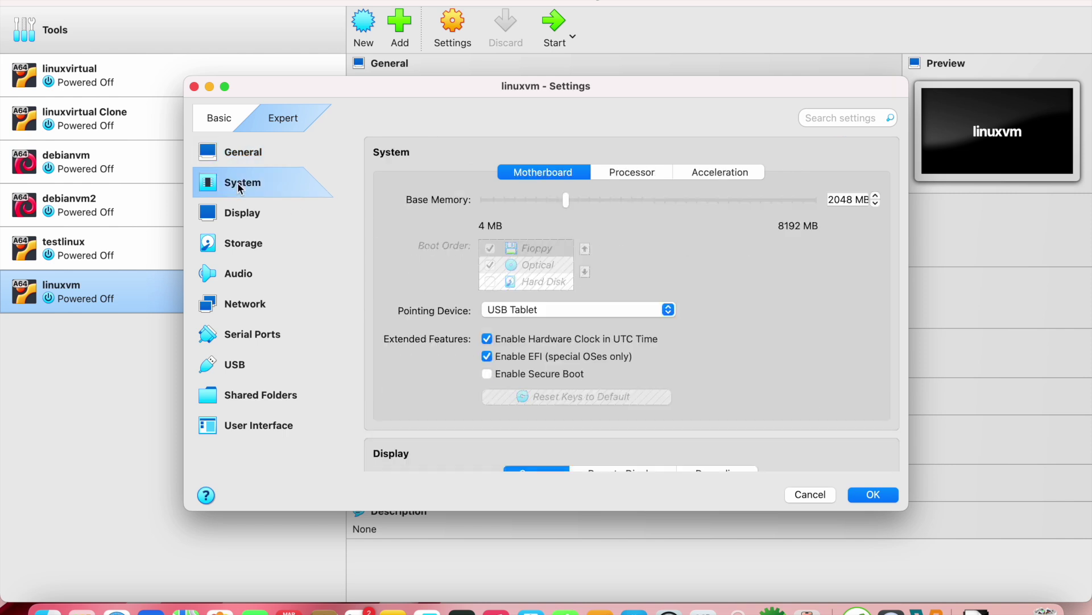
{"action": "left_click", "coordinate": [626, 174]}
{"action": "scroll", "coordinate": [538, 296], "scroll_direction": "down", "scroll_amount": 10}
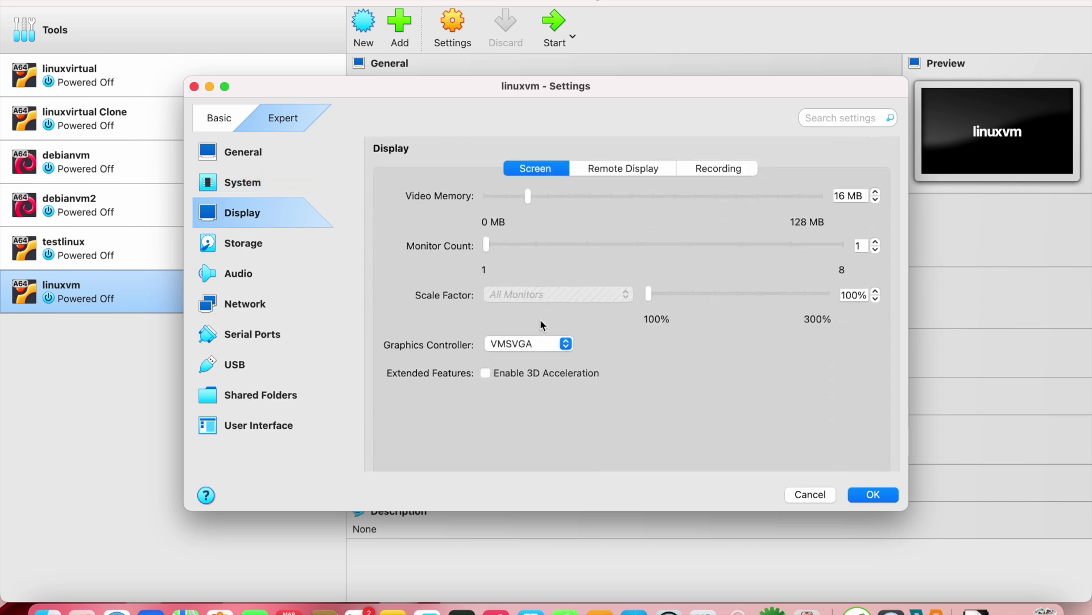
{"action": "scroll", "coordinate": [542, 325], "scroll_direction": "down", "scroll_amount": 5}
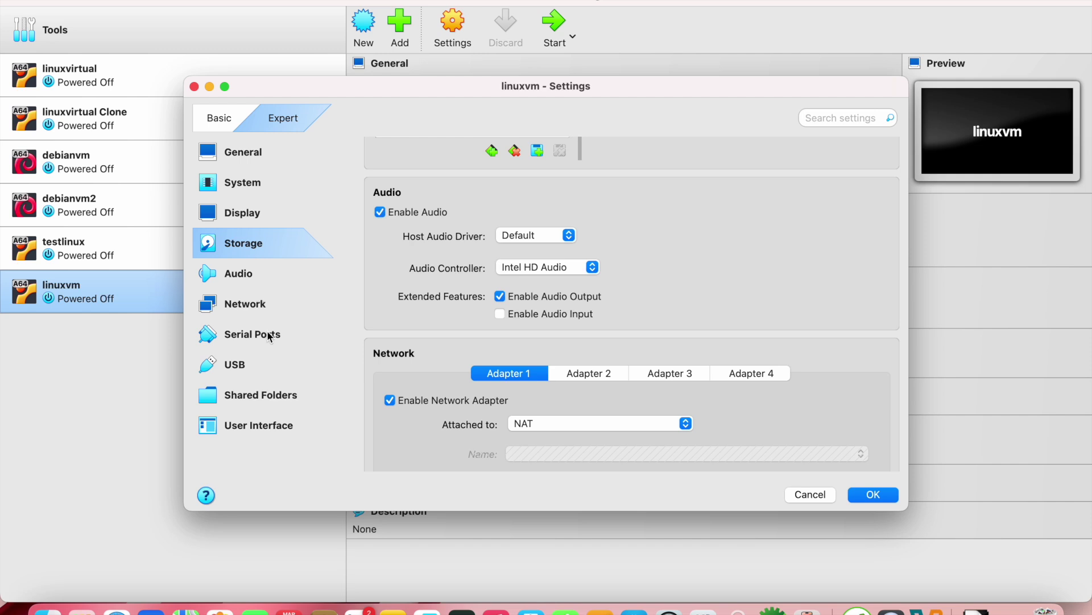
{"action": "left_click", "coordinate": [263, 310]}
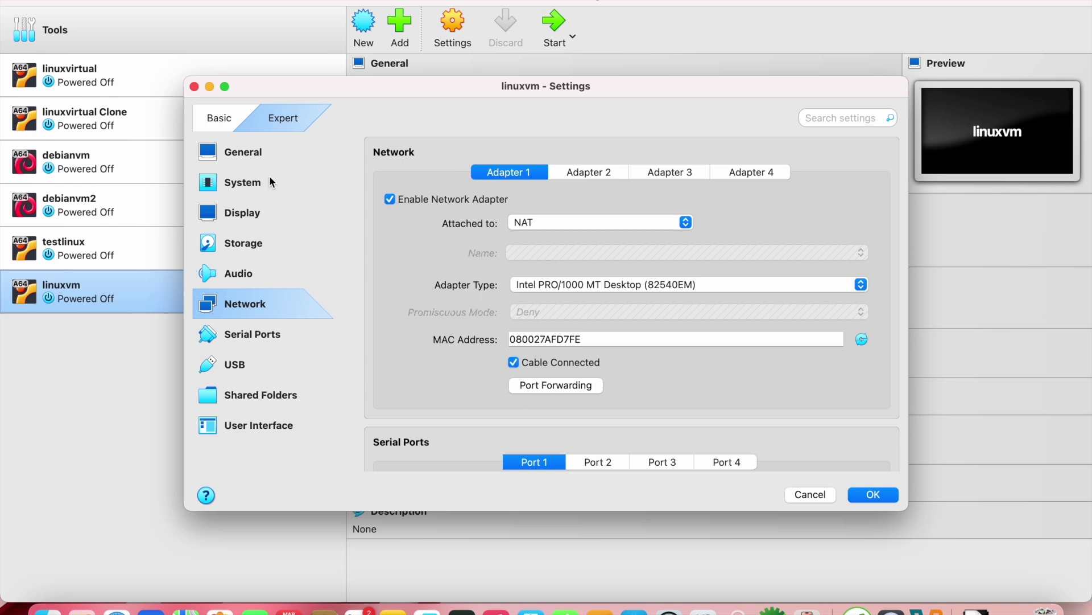
{"action": "left_click", "coordinate": [250, 155]}
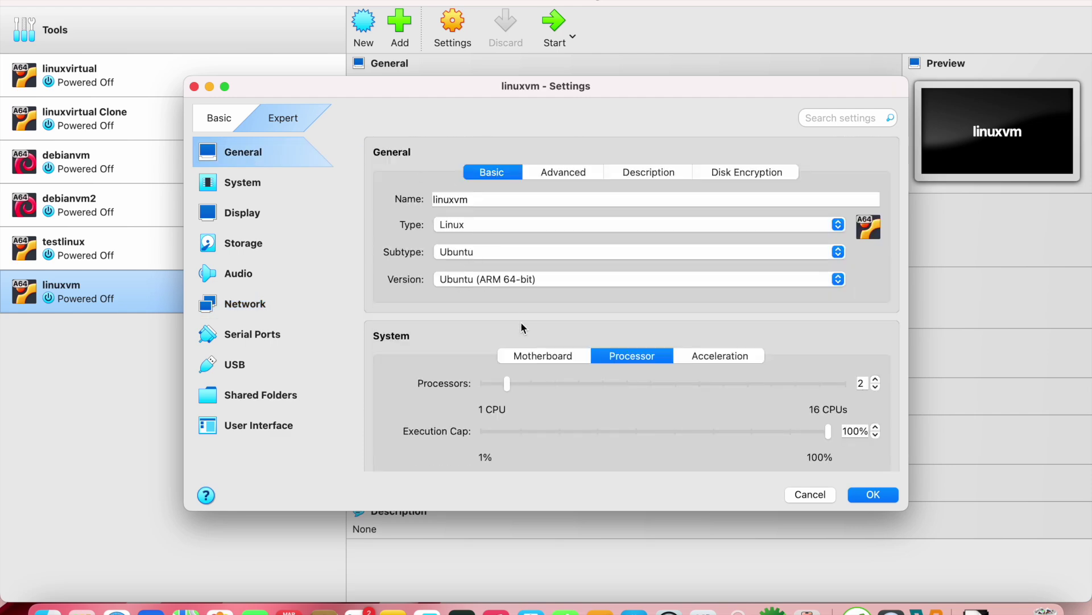
Accept the linuxvm settings, start the virtual machine and show it in full screen.
{"action": "left_click", "coordinate": [874, 495]}
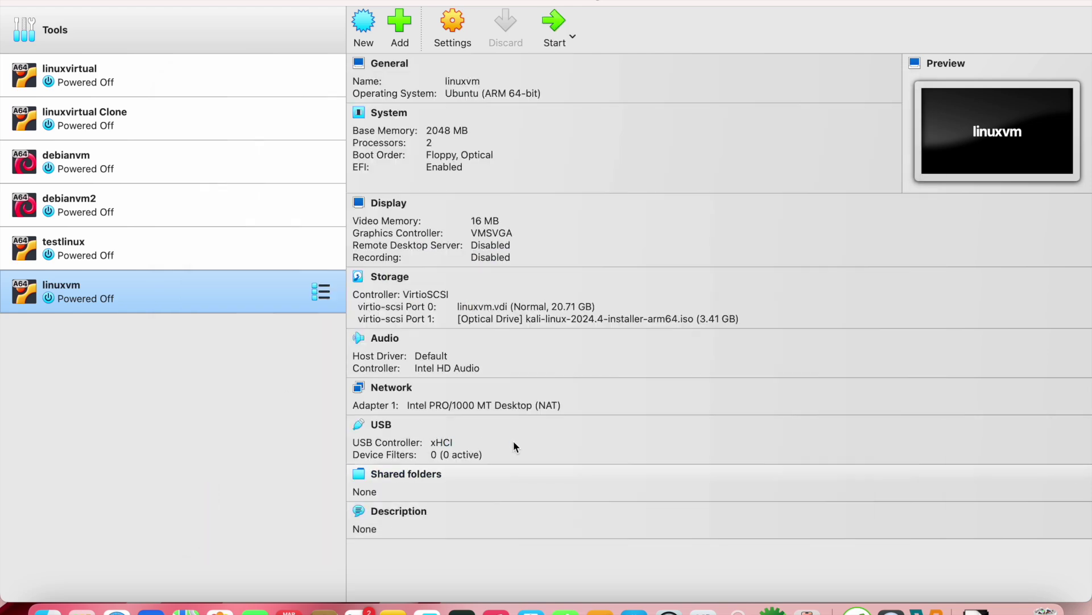
{"action": "left_click", "coordinate": [552, 27]}
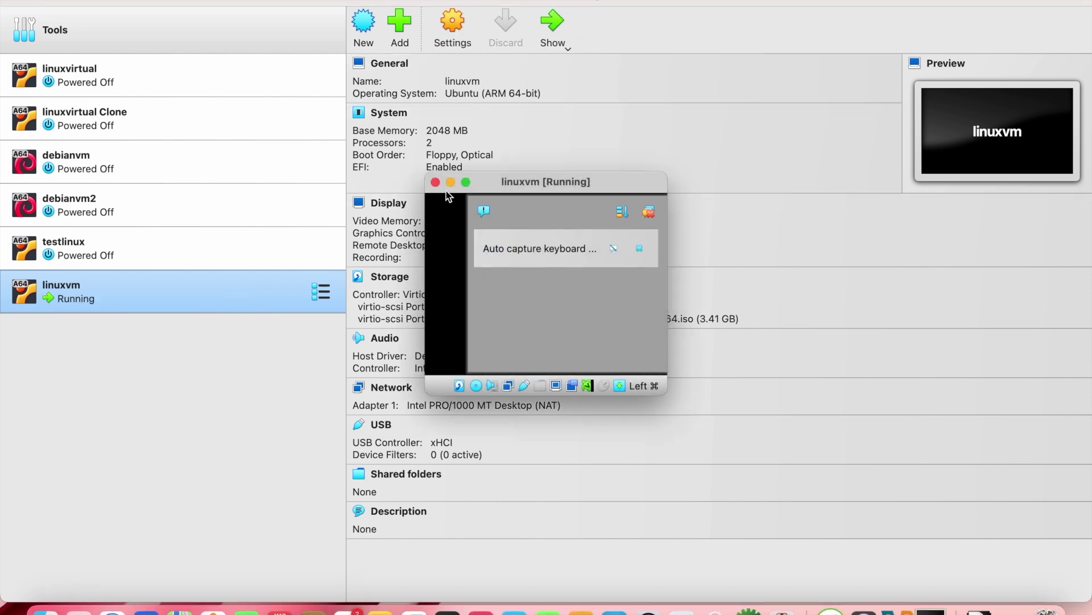
{"action": "mouse_move", "coordinate": [468, 186]}
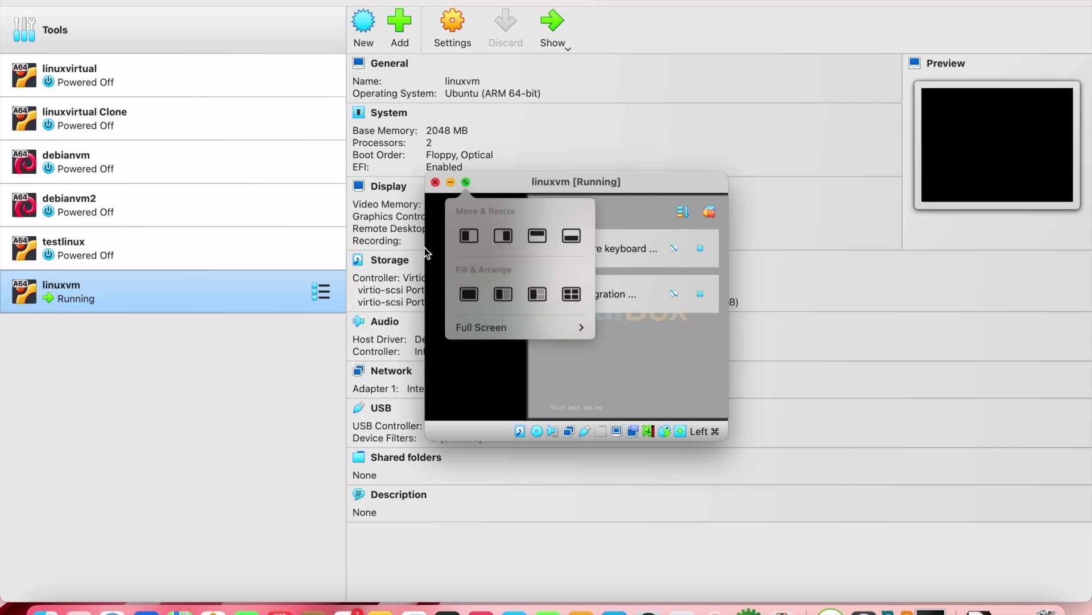
{"action": "left_click", "coordinate": [466, 182]}
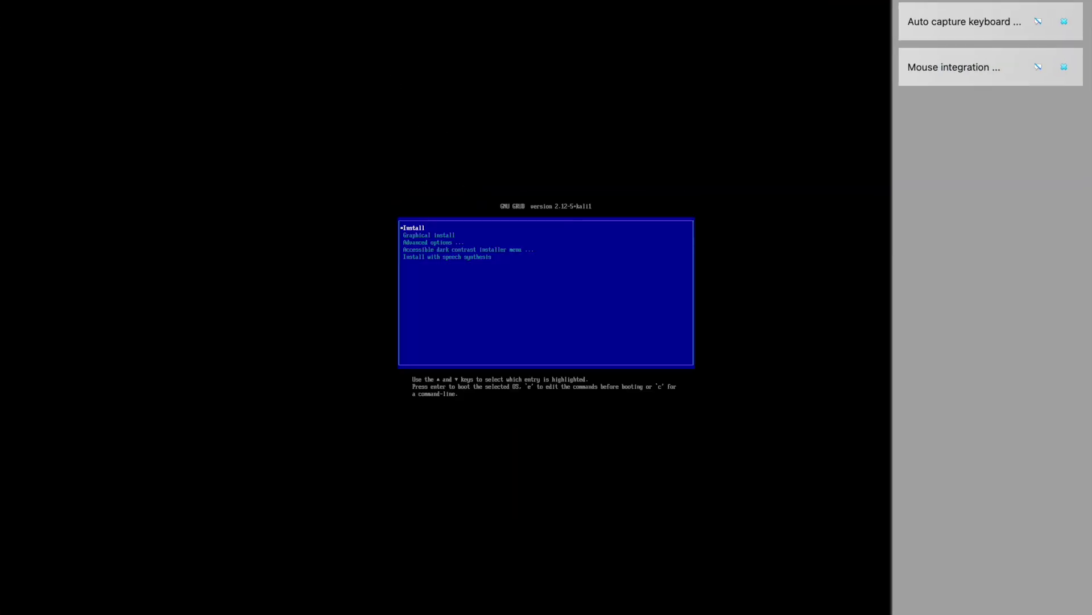
Start the graphical install with English as the language, United States as the location and the default keyboard layout.
{"action": "key", "text": "Down"}
{"action": "key", "text": "Return"}
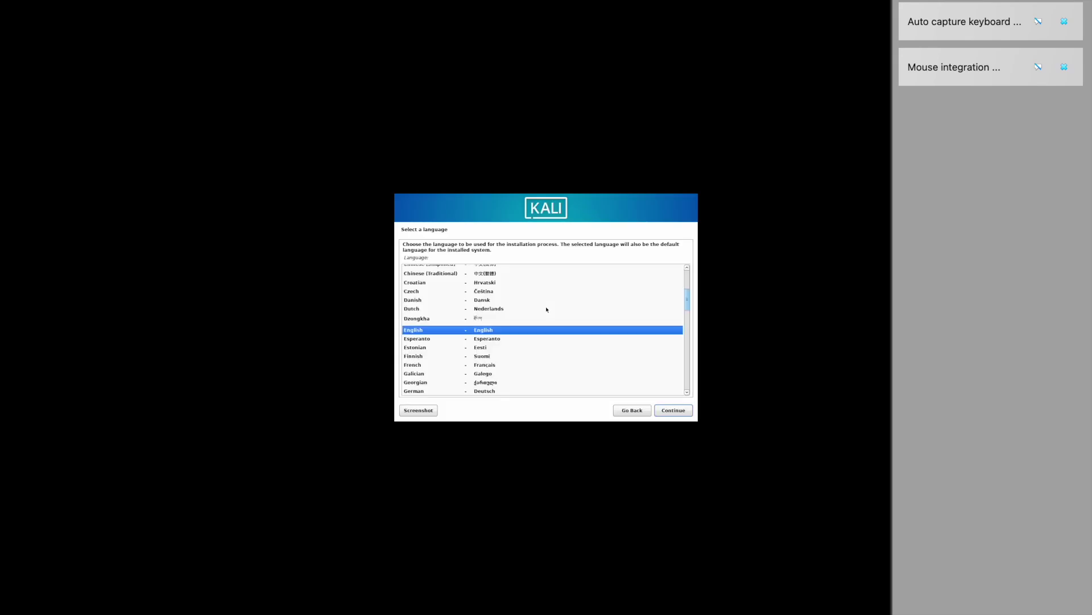
{"action": "key", "text": "Return"}
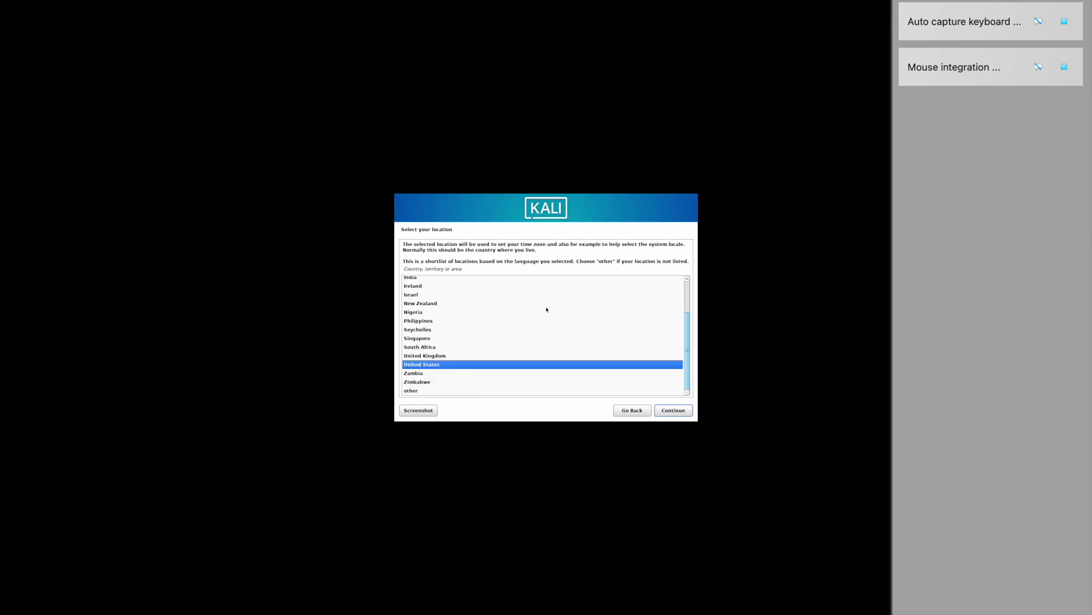
{"action": "key", "text": "Return"}
{"action": "key", "text": "Return"}
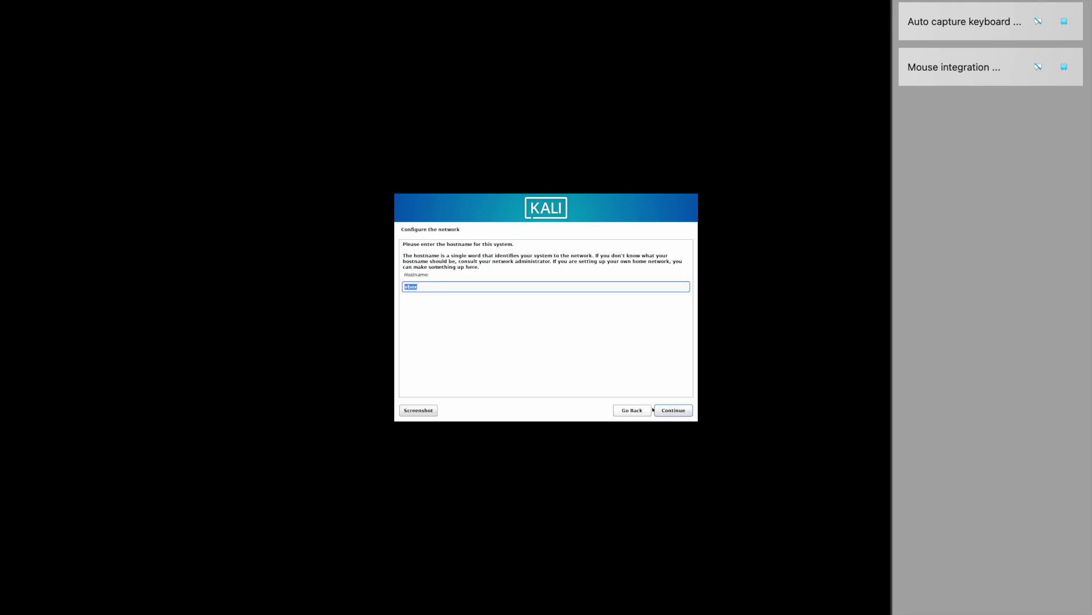
Configure the network with the hostname vbox and the domain name linux.
{"action": "left_click", "coordinate": [451, 286]}
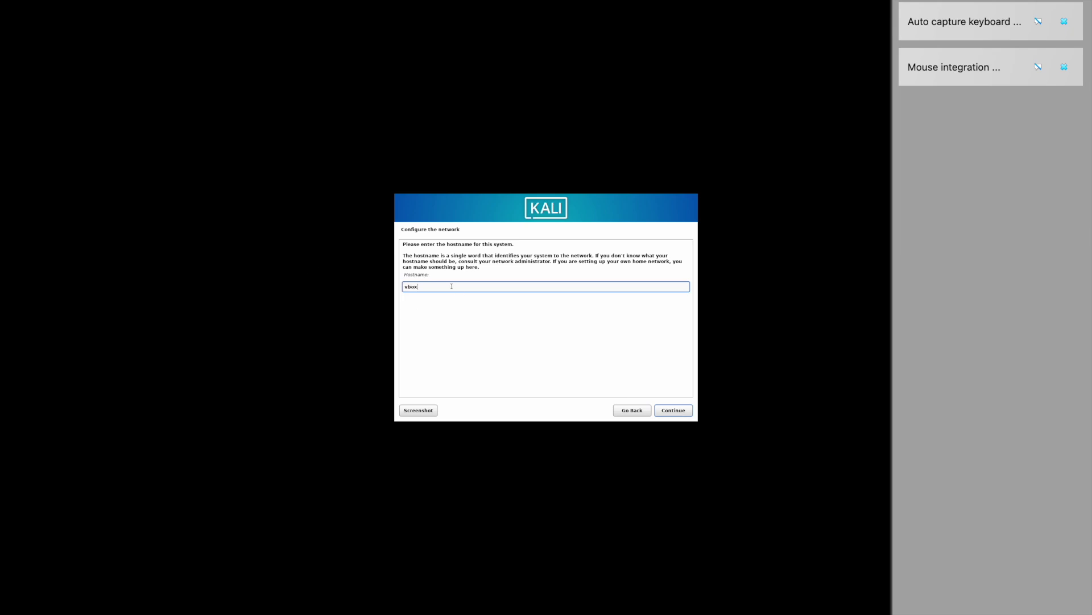
{"action": "left_click", "coordinate": [674, 410]}
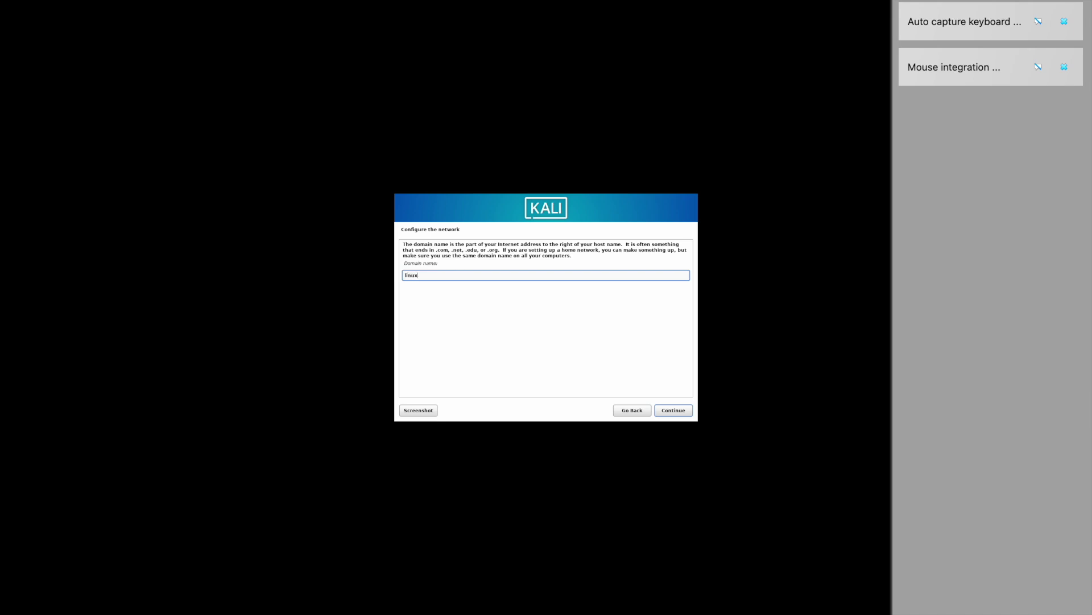
{"action": "left_click", "coordinate": [673, 410]}
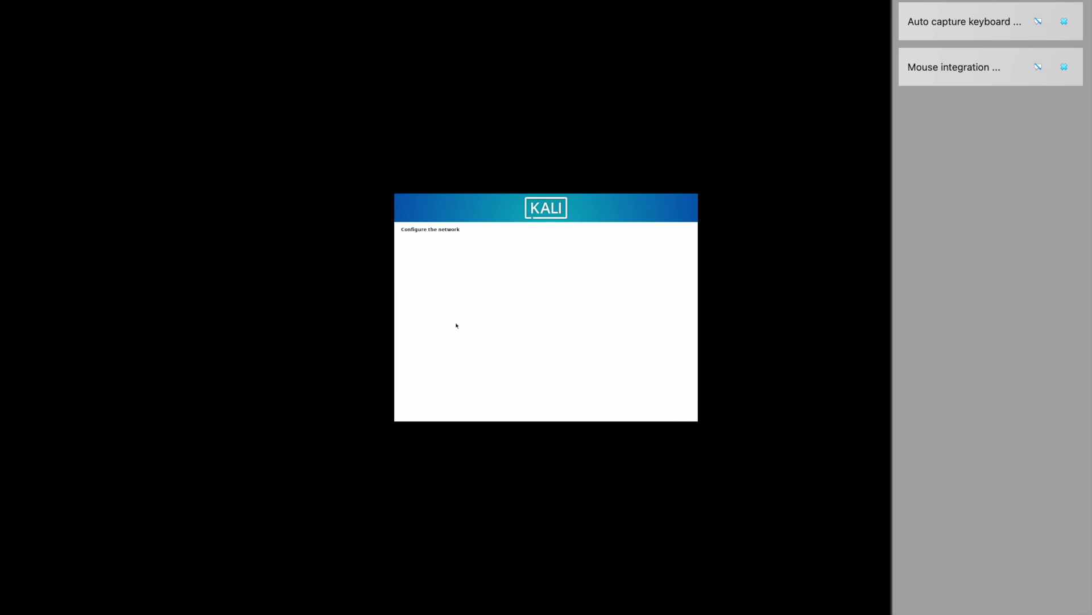
Enter the new user's full name and accept the suggested account username.
{"action": "type", "text": "ha"}
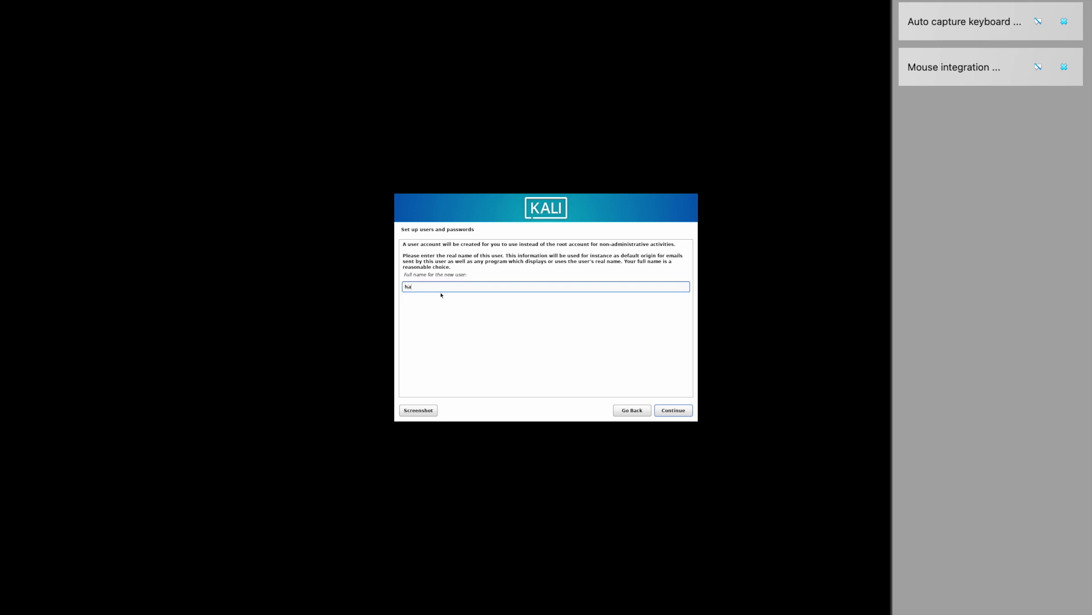
{"action": "type", "text": "rsh"}
{"action": "left_click", "coordinate": [673, 410]}
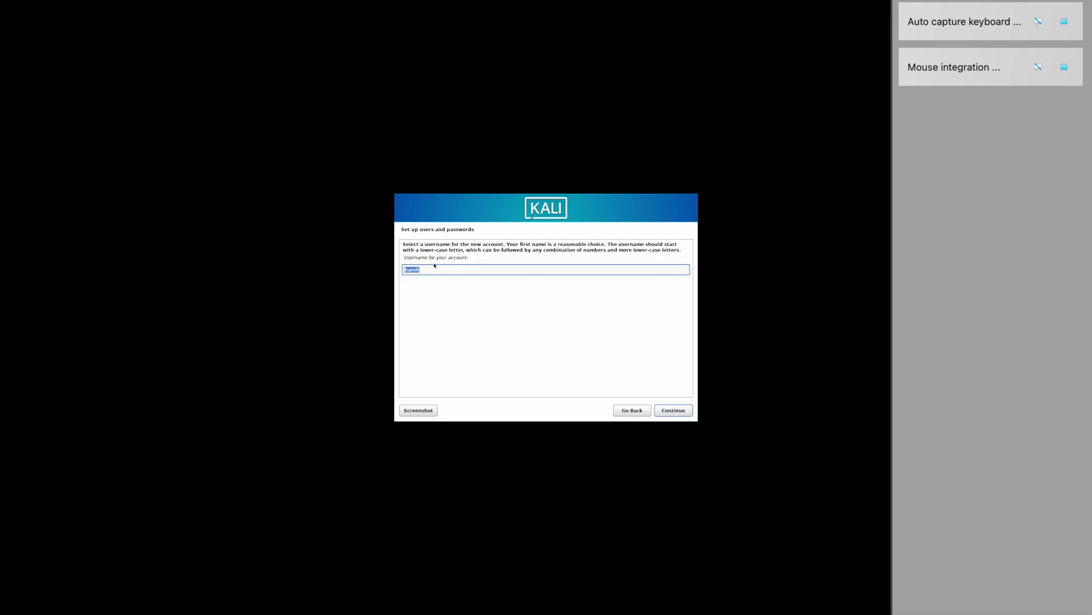
{"action": "left_click", "coordinate": [680, 413]}
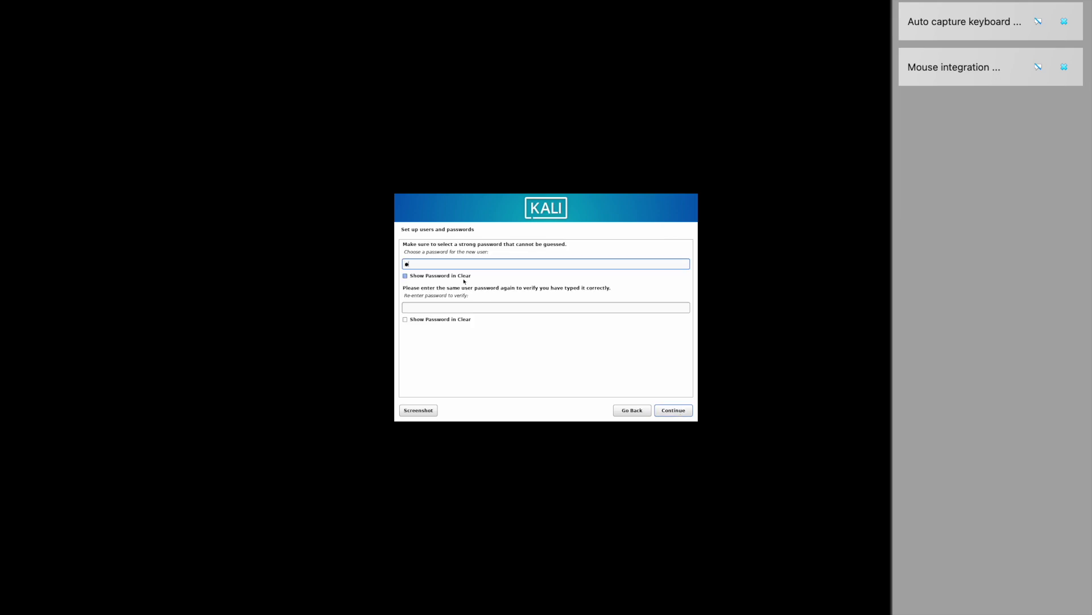
Set the new user's account password and re-enter it for verification.
{"action": "type", "text": "••••••"}
{"action": "key", "text": "Tab"}
{"action": "key", "text": "Tab"}
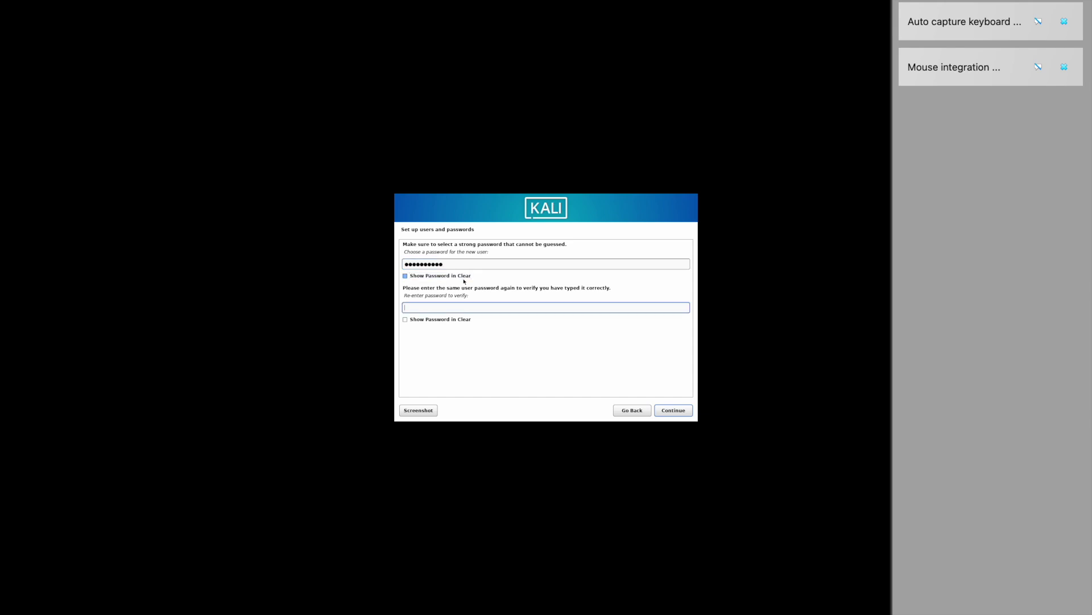
{"action": "type", "text": "••••••••••"}
{"action": "left_click", "coordinate": [673, 410]}
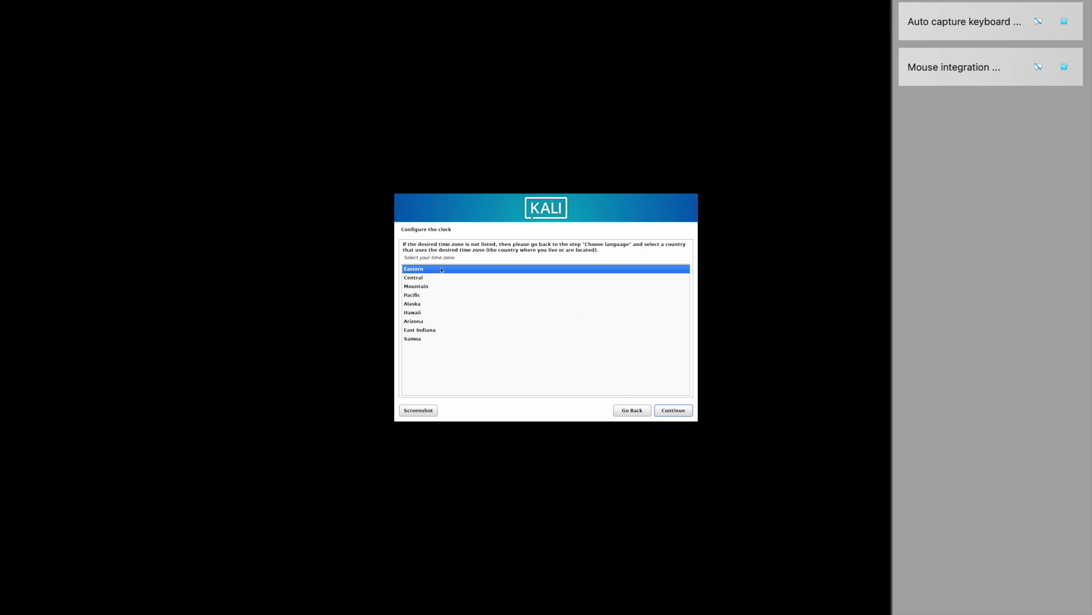
Set the Eastern time zone and choose guided partitioning of the entire disk with all files in one partition.
{"action": "left_click", "coordinate": [677, 413]}
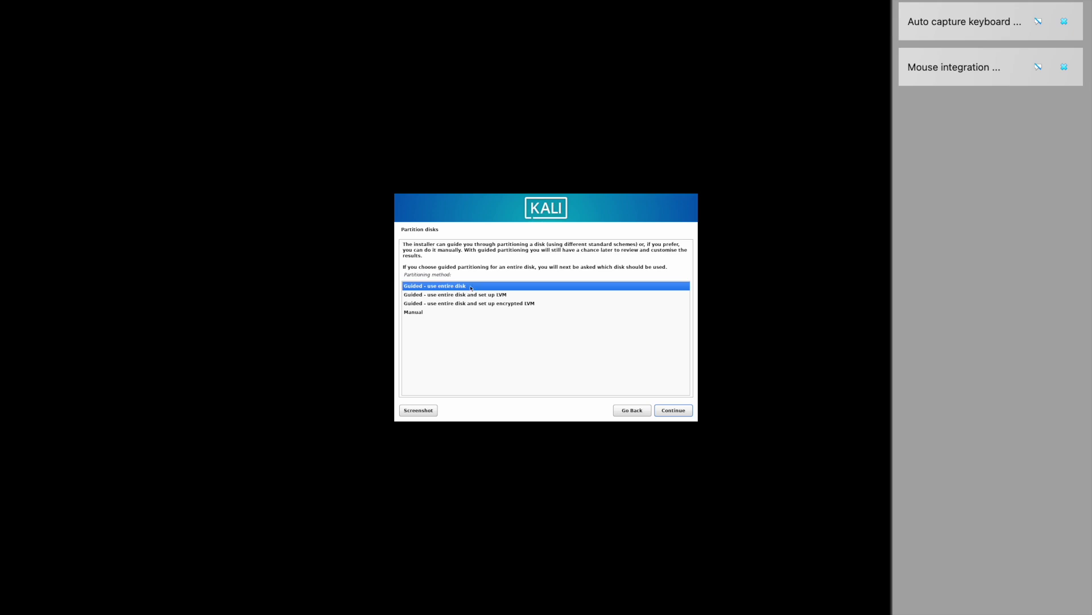
{"action": "left_click", "coordinate": [667, 412]}
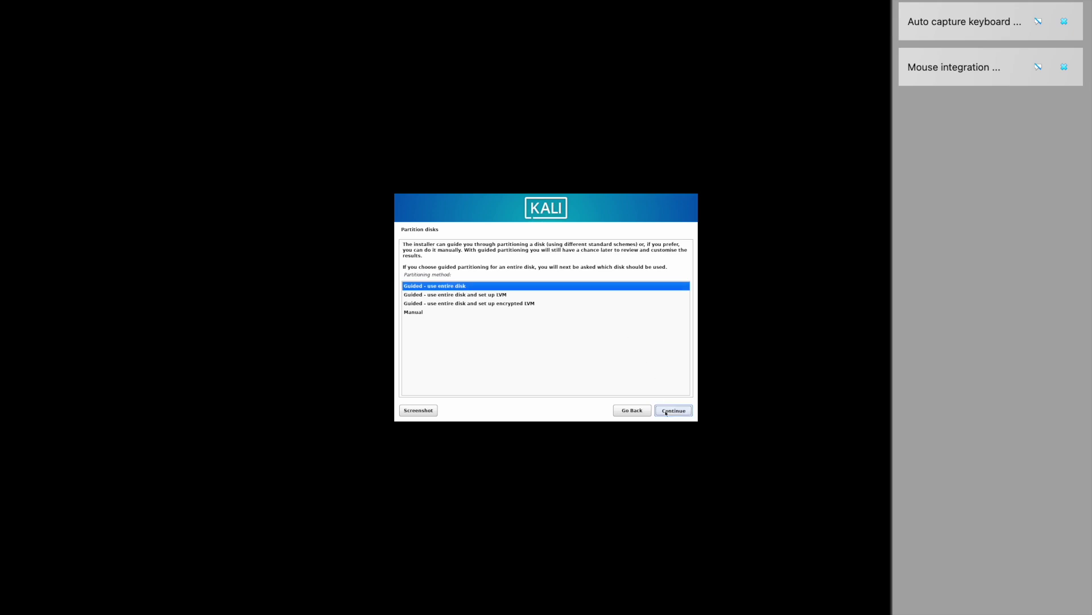
{"action": "left_click", "coordinate": [666, 412]}
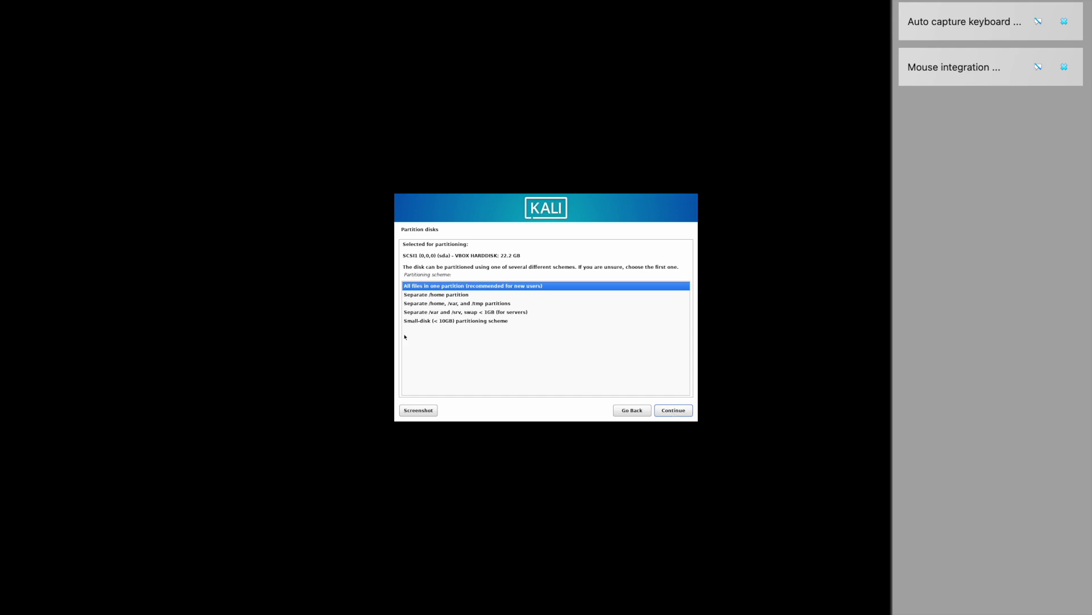
{"action": "left_click", "coordinate": [675, 414]}
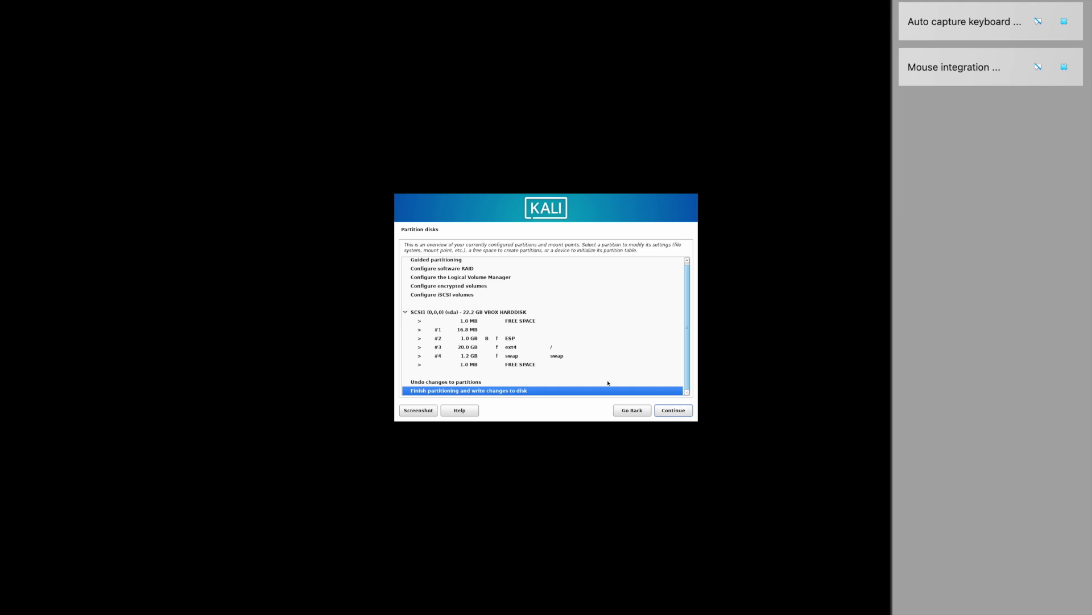
Finish partitioning and agree to write the changes to the disk so the installation proceeds.
{"action": "left_click", "coordinate": [688, 416]}
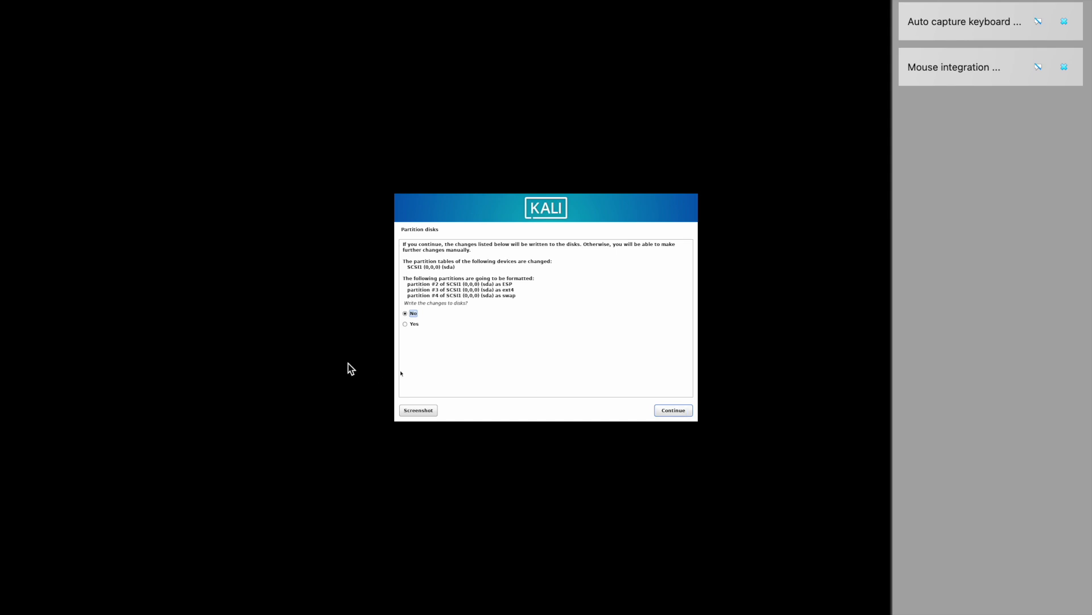
{"action": "left_click", "coordinate": [405, 325]}
{"action": "left_click", "coordinate": [669, 415]}
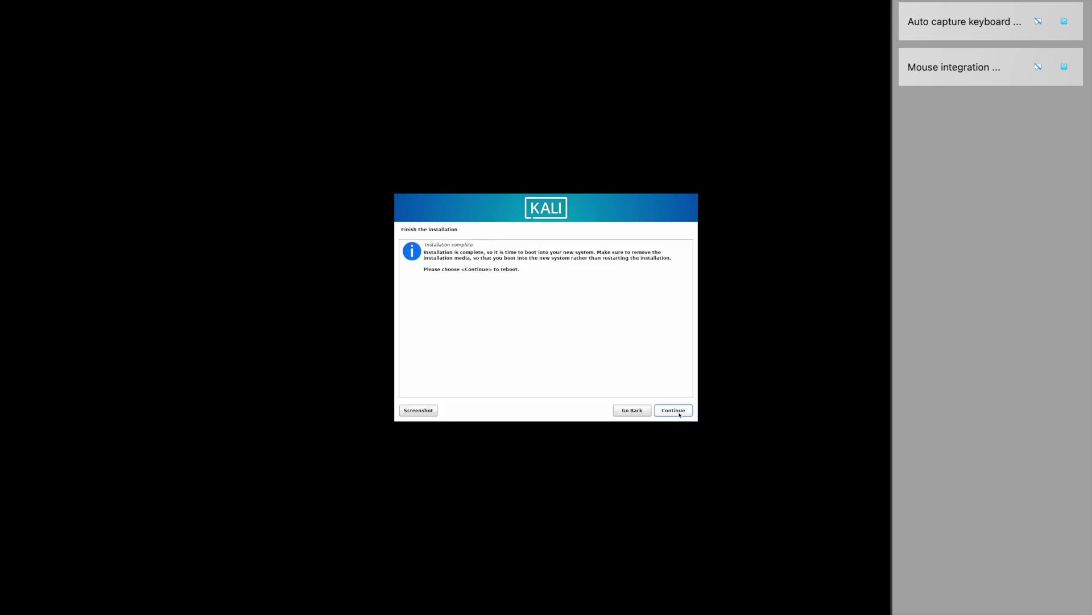
Reboot into the installed Kali system and log in with the account username and password.
{"action": "left_click", "coordinate": [679, 414]}
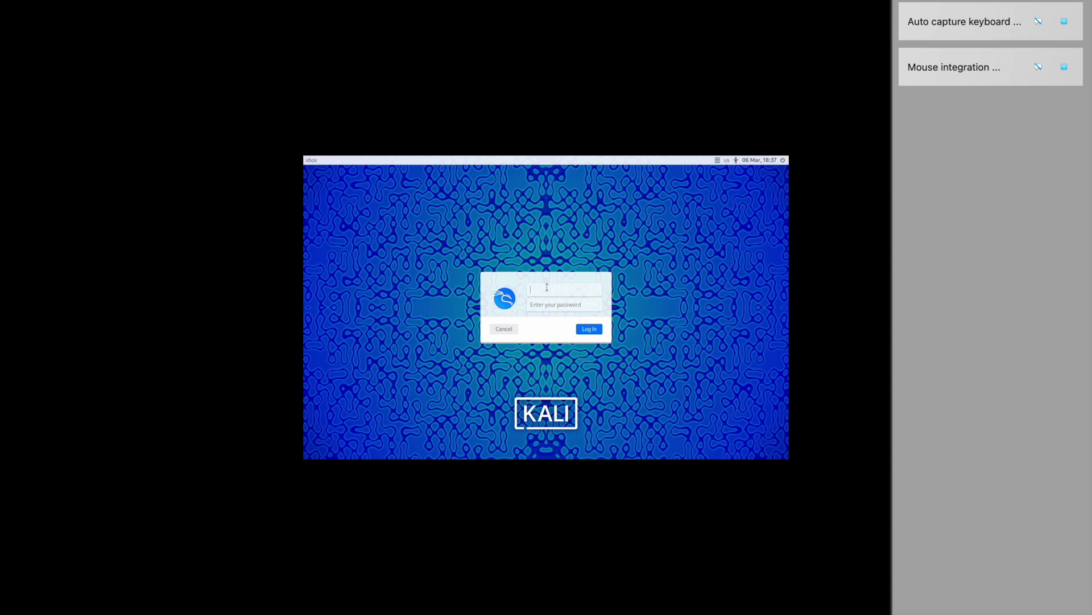
{"action": "type", "text": "harsh"}
{"action": "key", "text": "Tab"}
{"action": "key", "text": "Return"}
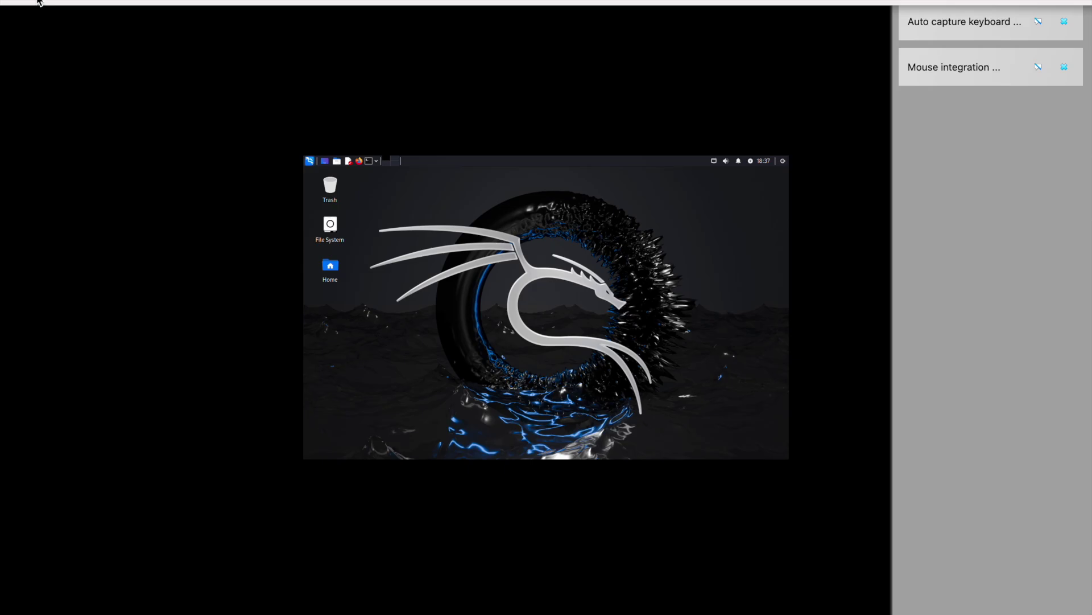
Leave full screen to view the running linuxvm in its window, and return it to full screen.
{"action": "left_click", "coordinate": [40, 4]}
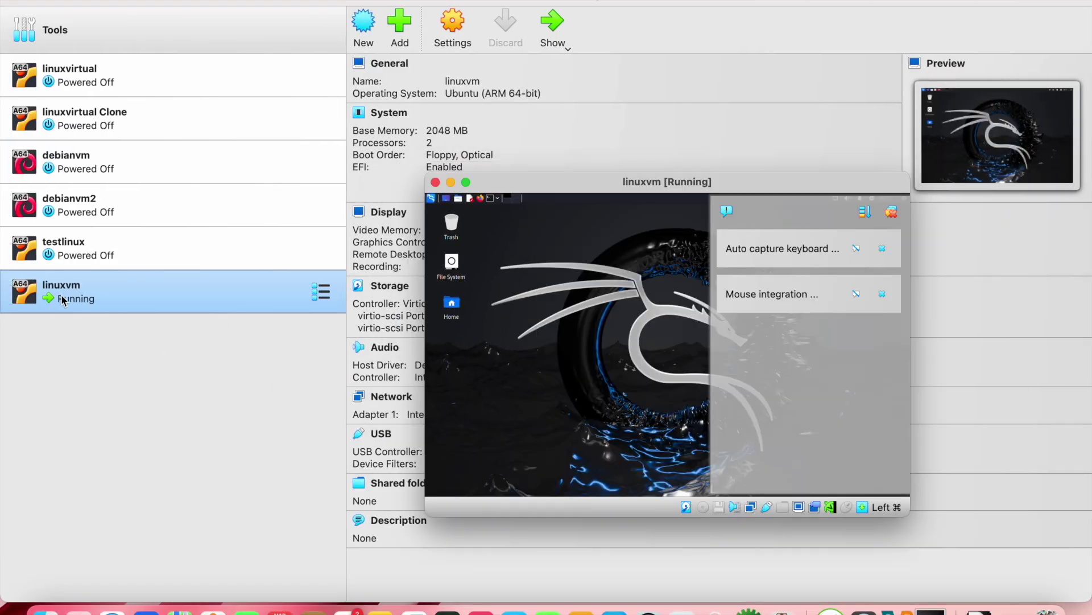
{"action": "left_click", "coordinate": [466, 182]}
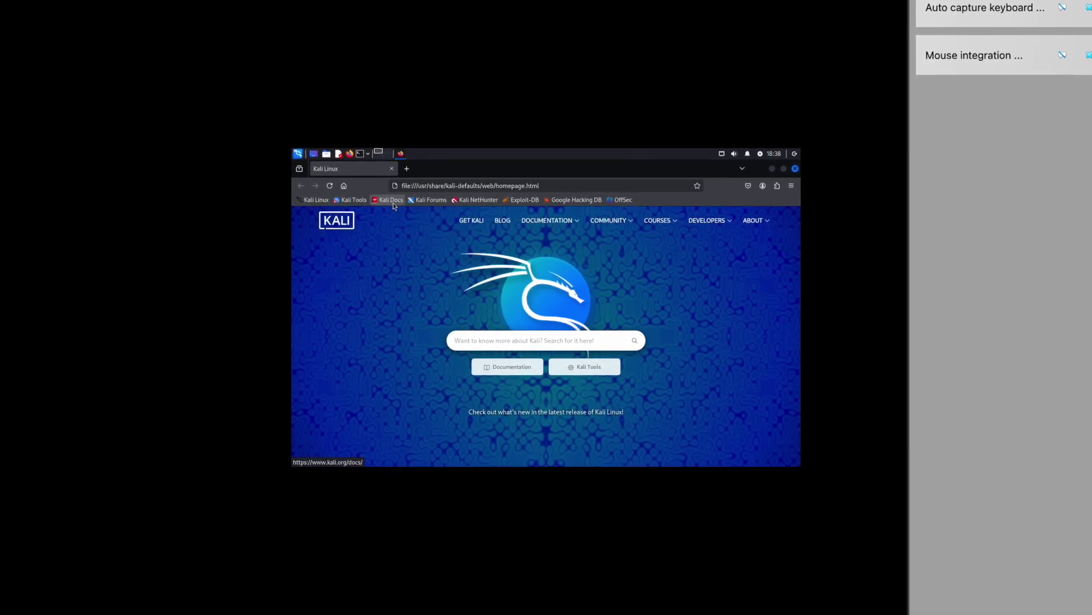
Try searching for youtube on the Kali Linux homepage in the guest's browser and clear the search text.
{"action": "left_click", "coordinate": [490, 337]}
{"action": "type", "text": "youtube"}
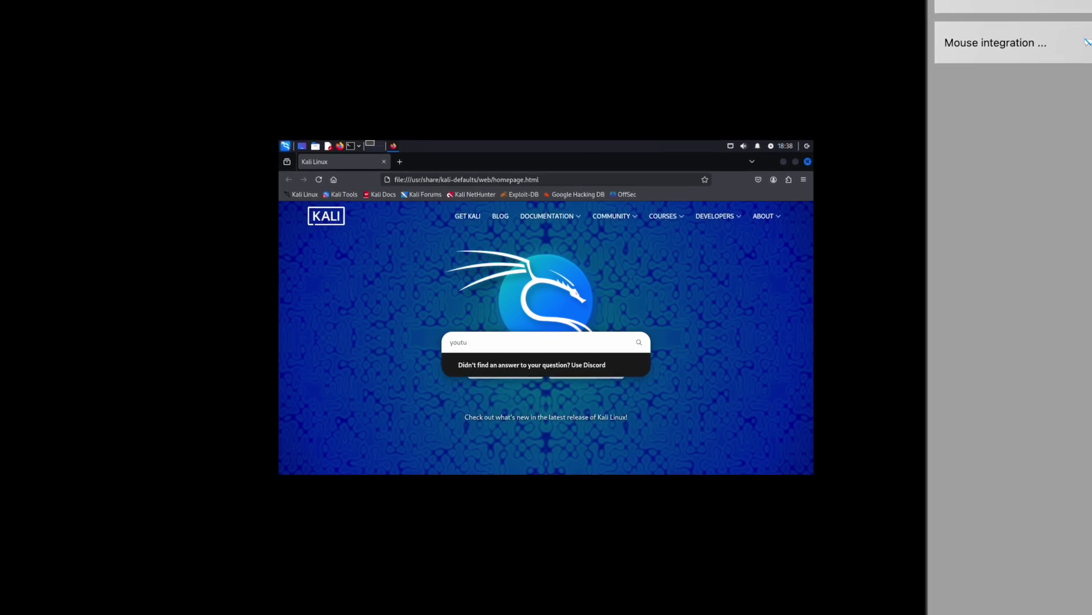
{"action": "key", "text": "BackSpace"}
{"action": "key", "text": "BackSpace"}
{"action": "key", "text": "BackSpace"}
{"action": "key", "text": "BackSpace"}
{"action": "key", "text": "BackSpace"}
{"action": "key", "text": "BackSpace"}
{"action": "key", "text": "BackSpace"}
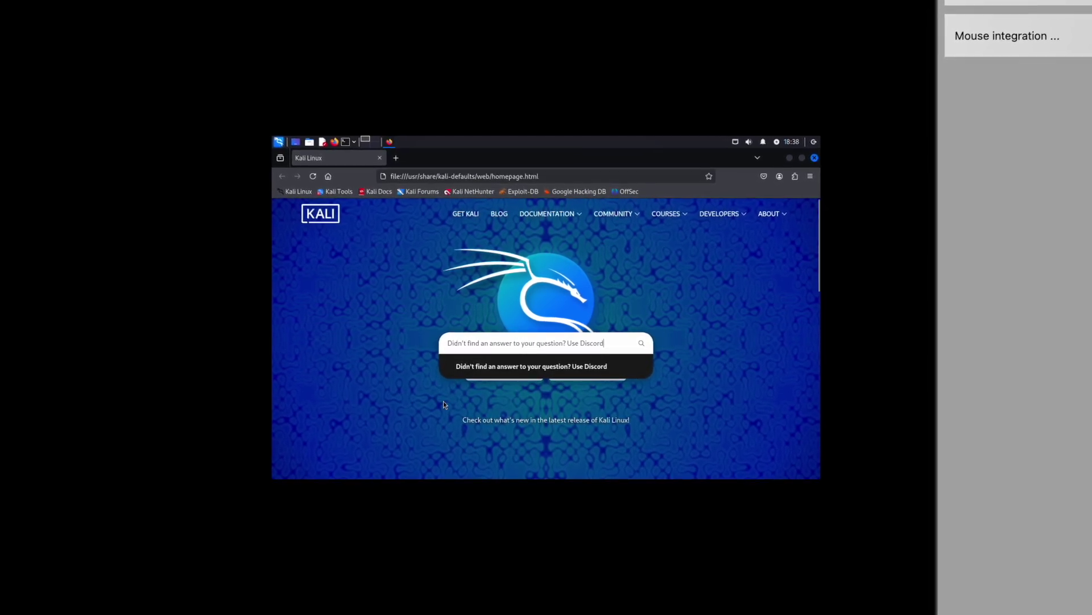
View the Kali Forums website from the browser bookmarks and go back to the Kali homepage.
{"action": "left_click", "coordinate": [407, 191]}
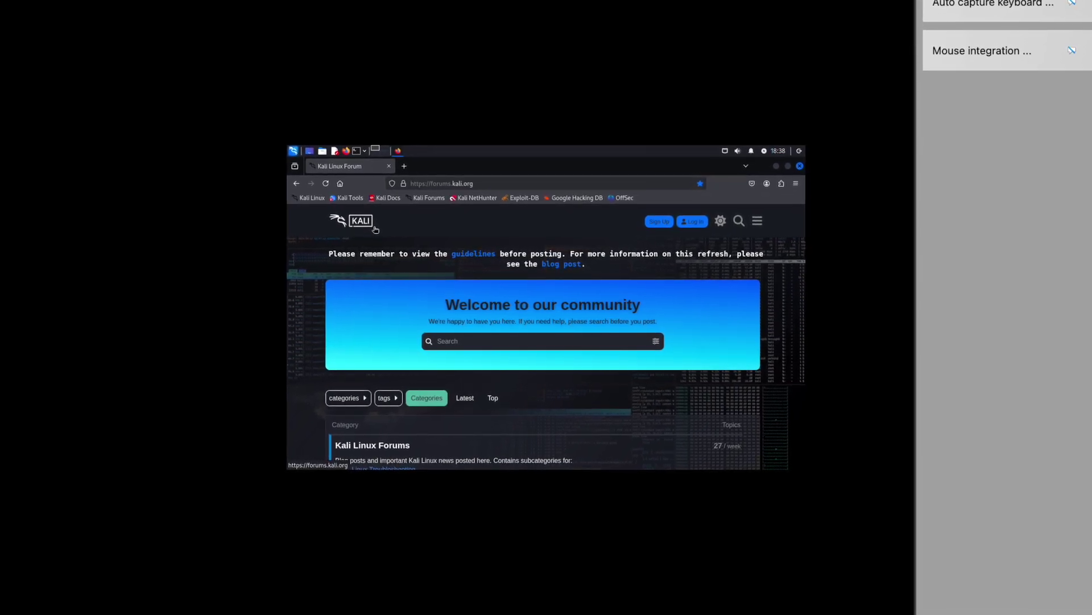
{"action": "left_click", "coordinate": [293, 182]}
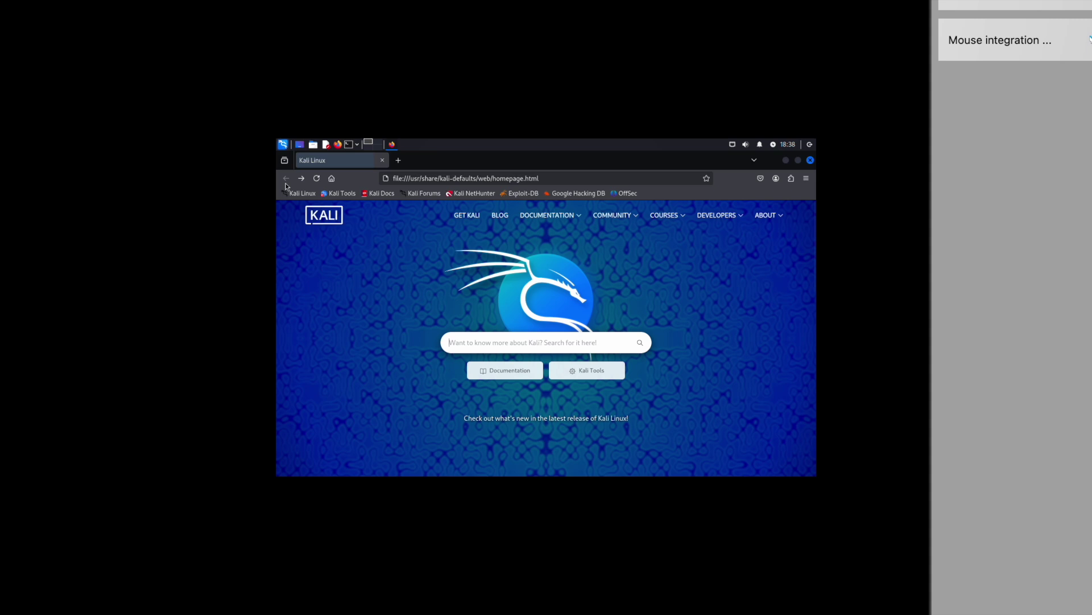